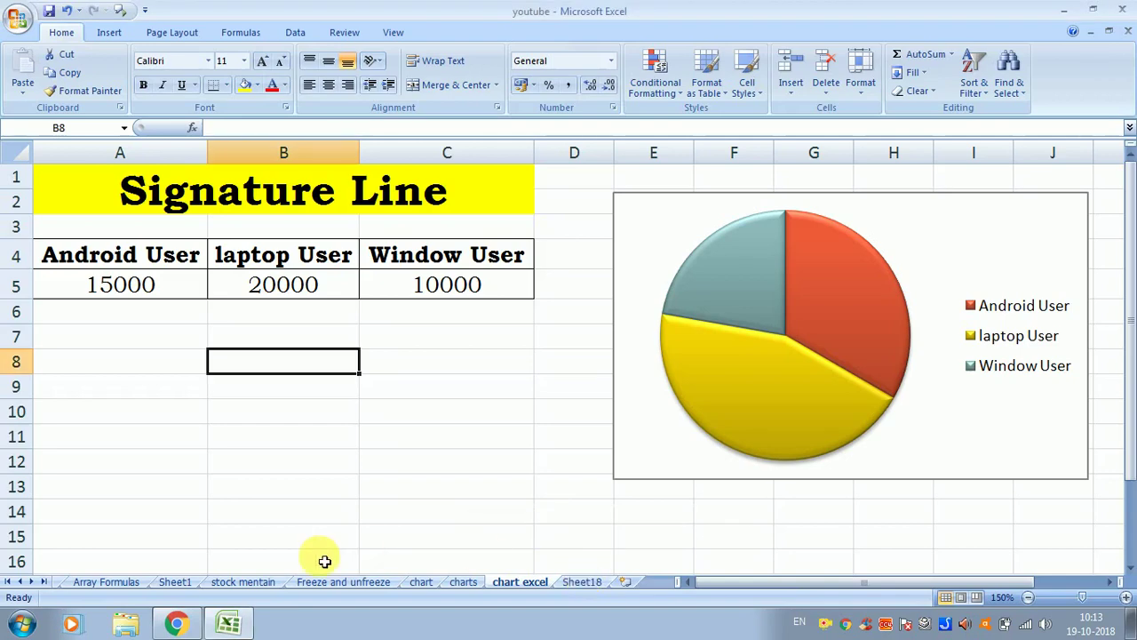
- Glance at the YouTube page, then return to Excel and select the Signature Line title
{"action": "left_click", "coordinate": [177, 626]}
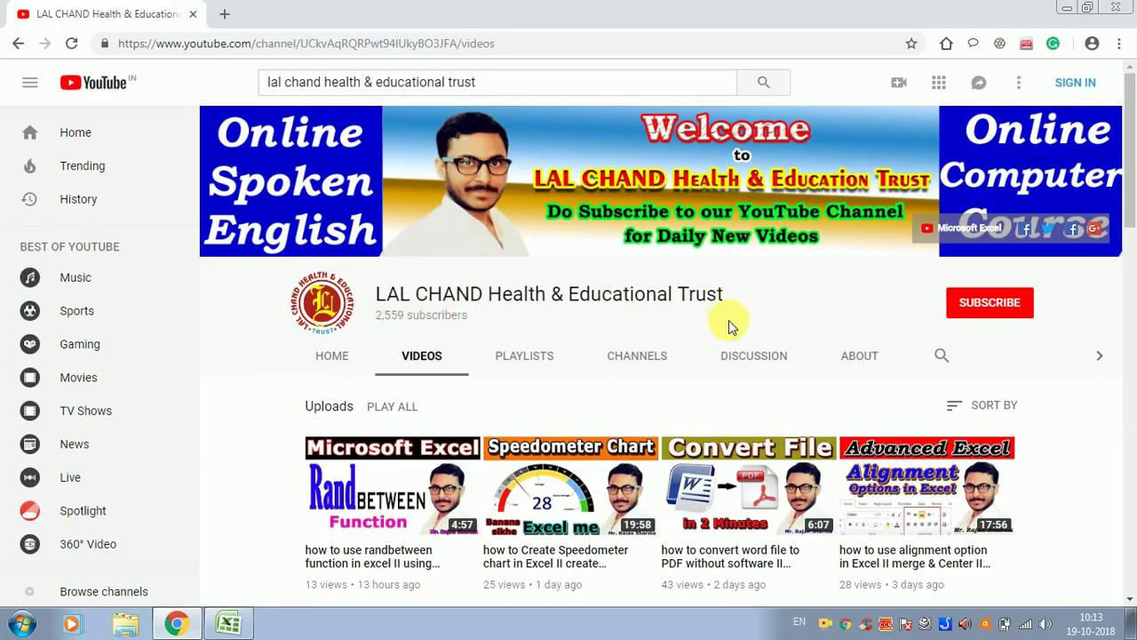
{"action": "left_click", "coordinate": [232, 624]}
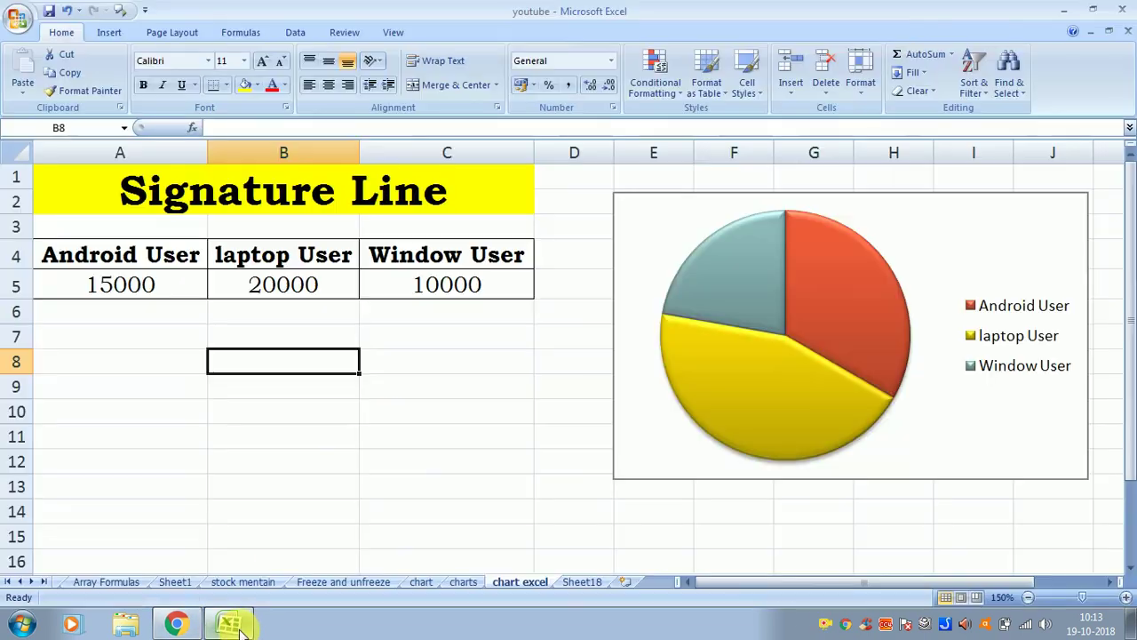
{"action": "left_click", "coordinate": [270, 508]}
{"action": "left_click", "coordinate": [201, 209]}
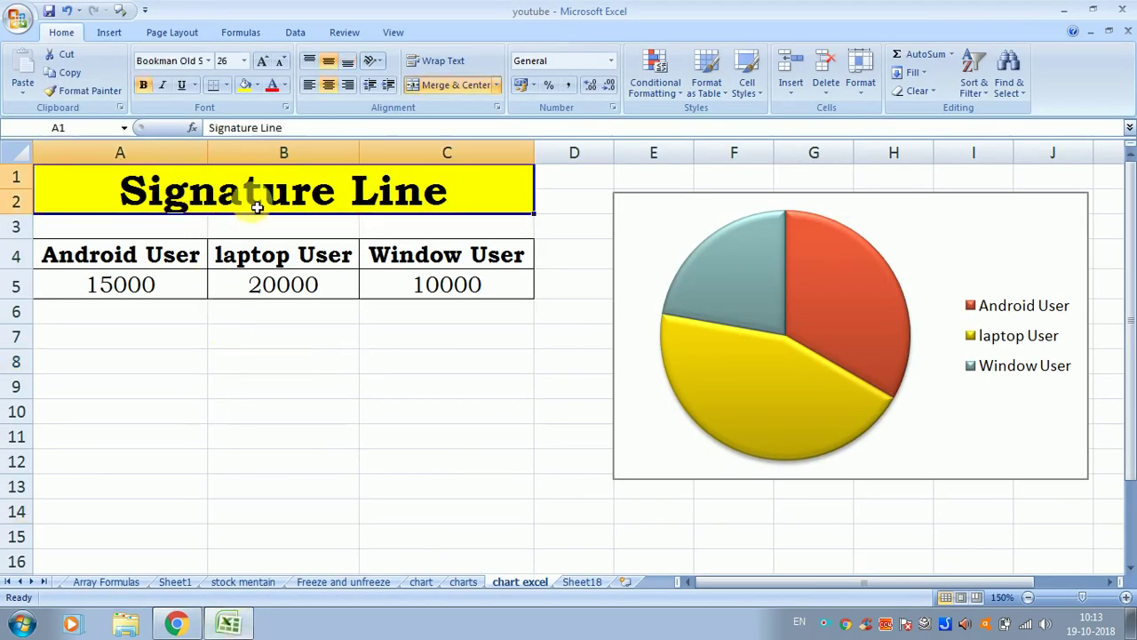
- Show the Insert ribbon commands, pick an empty cell below the table, then switch to the browser
{"action": "left_click", "coordinate": [109, 32]}
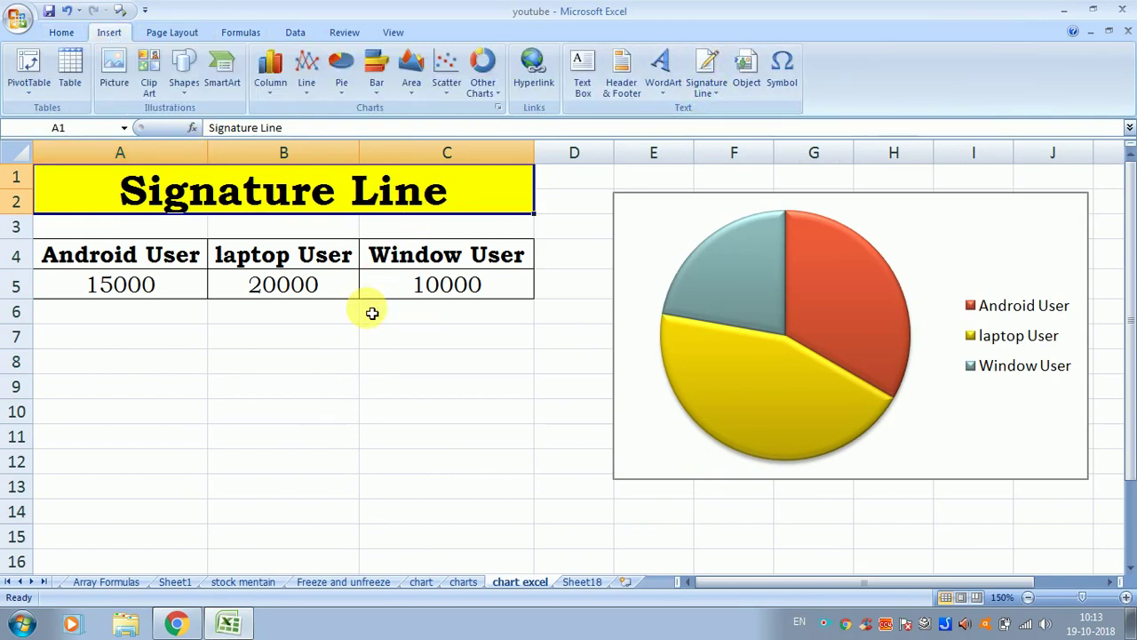
{"action": "left_click", "coordinate": [330, 407]}
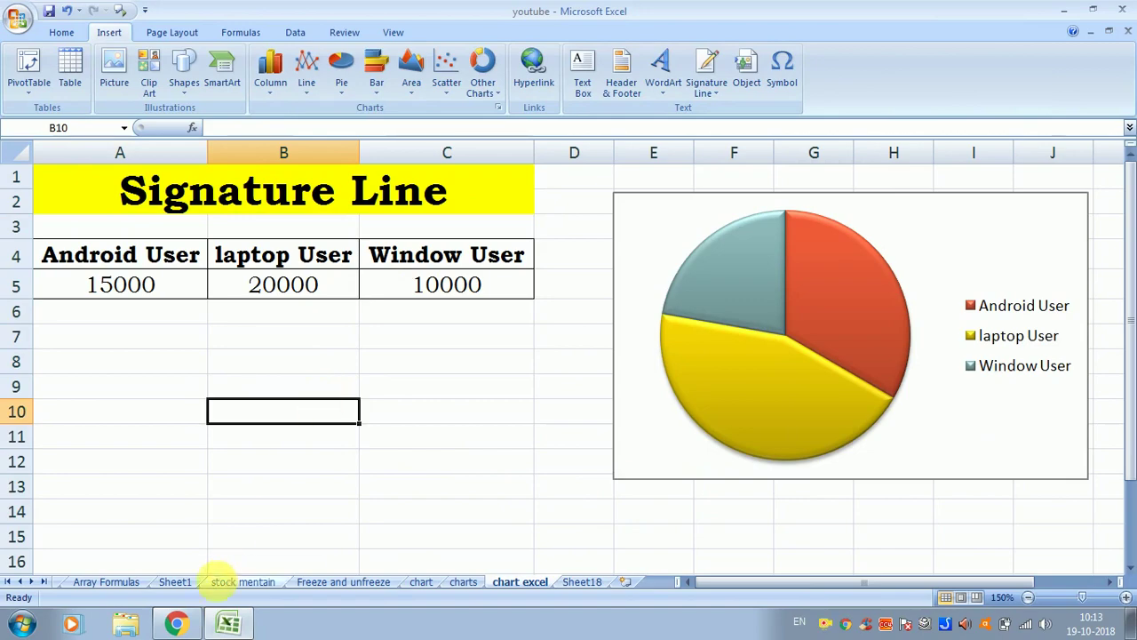
{"action": "left_click", "coordinate": [198, 626]}
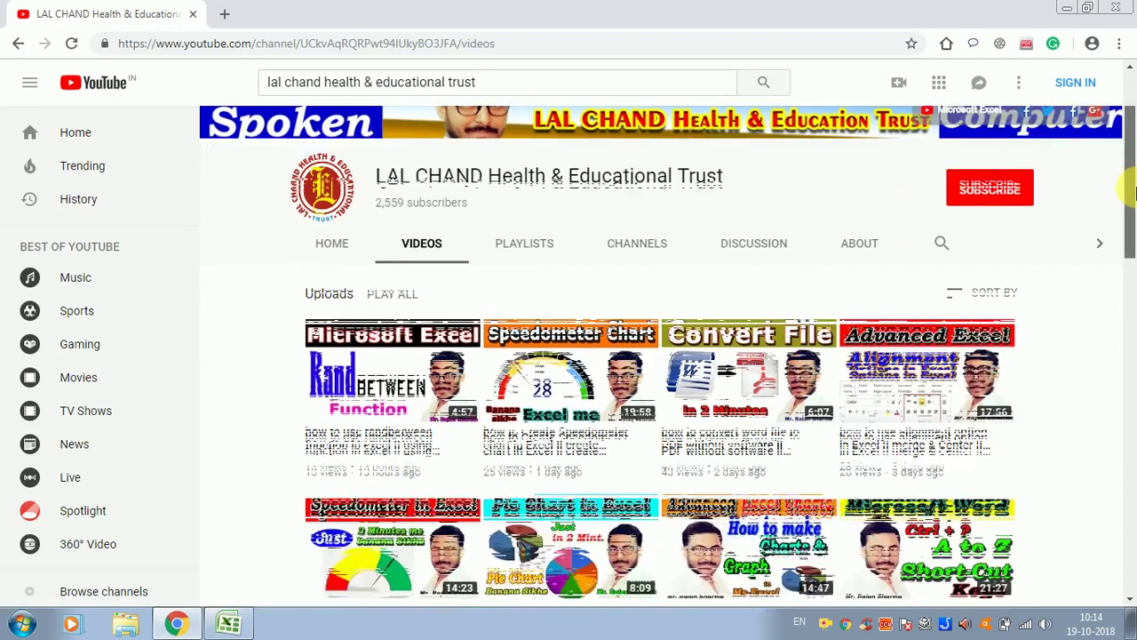
- Scroll the YouTube channel's Videos page, then return to the Excel workbook
{"action": "mouse_move", "coordinate": [1130, 145]}
{"action": "left_mouse_down"}
{"action": "mouse_move", "coordinate": [1132, 281]}
{"action": "mouse_move", "coordinate": [1132, 142]}
{"action": "left_mouse_up"}
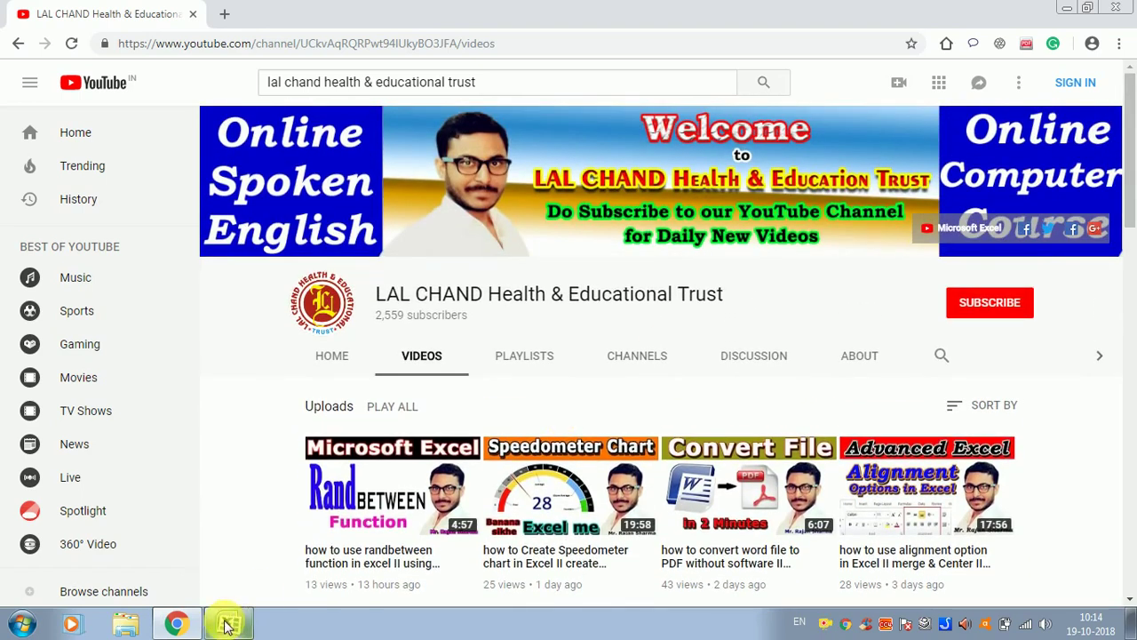
{"action": "left_click", "coordinate": [228, 622]}
{"action": "left_click", "coordinate": [371, 417]}
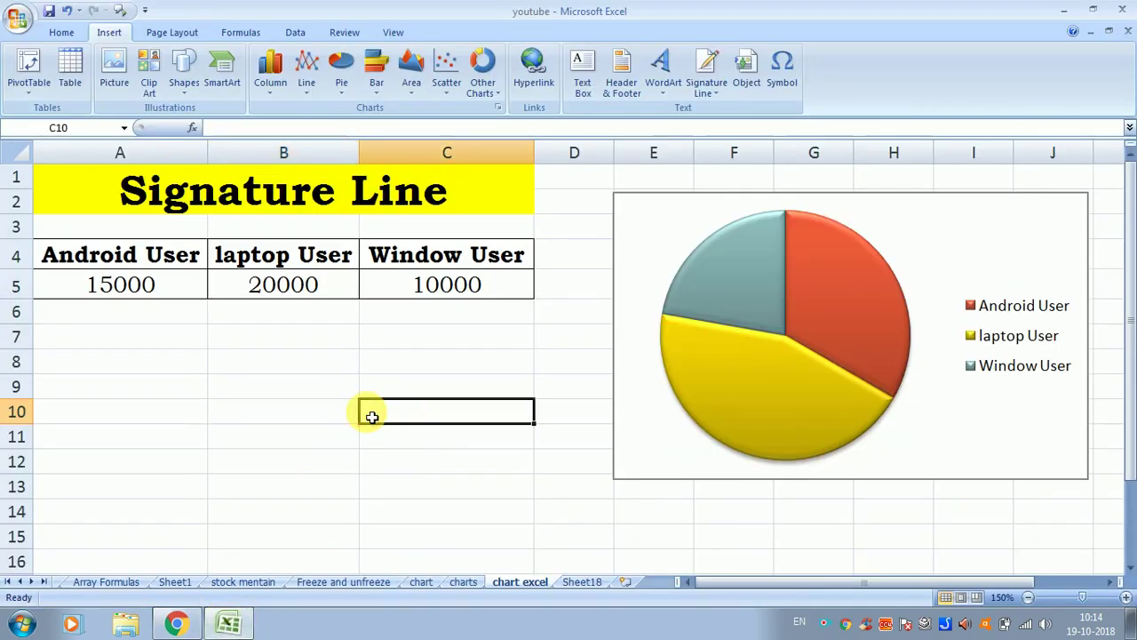
{"action": "left_click", "coordinate": [333, 198]}
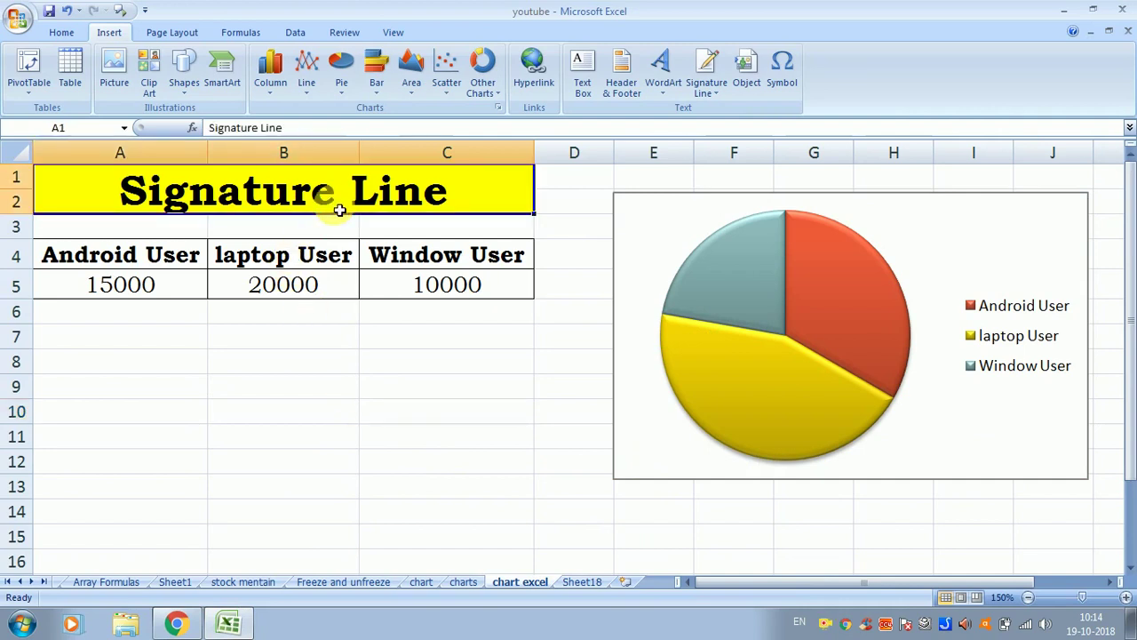
{"action": "left_click", "coordinate": [304, 356]}
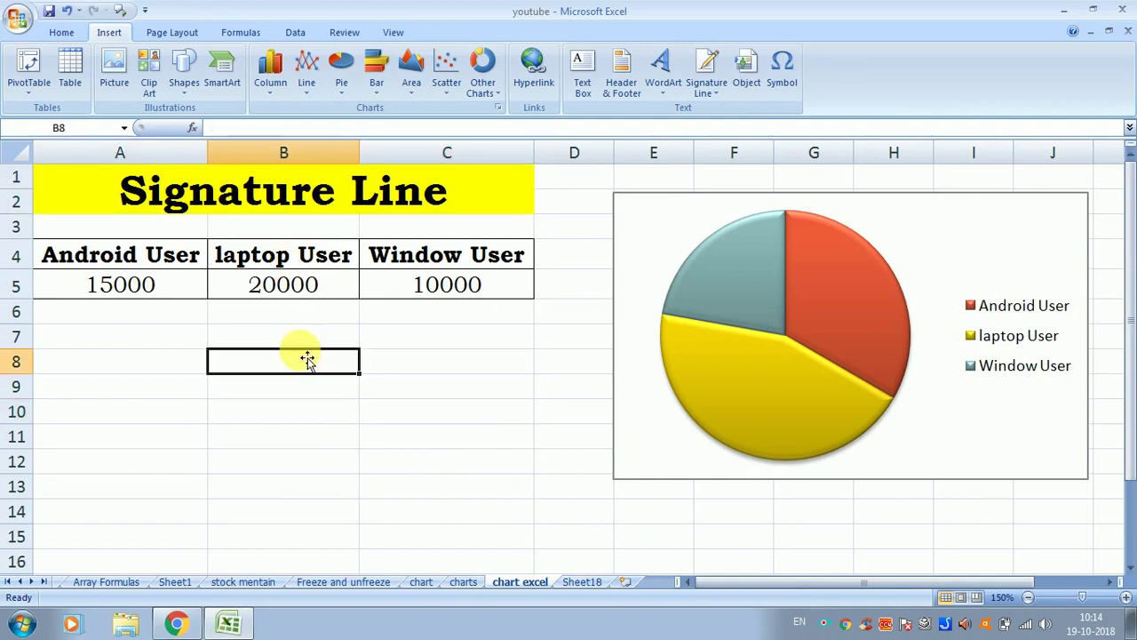
{"action": "left_click", "coordinate": [323, 307]}
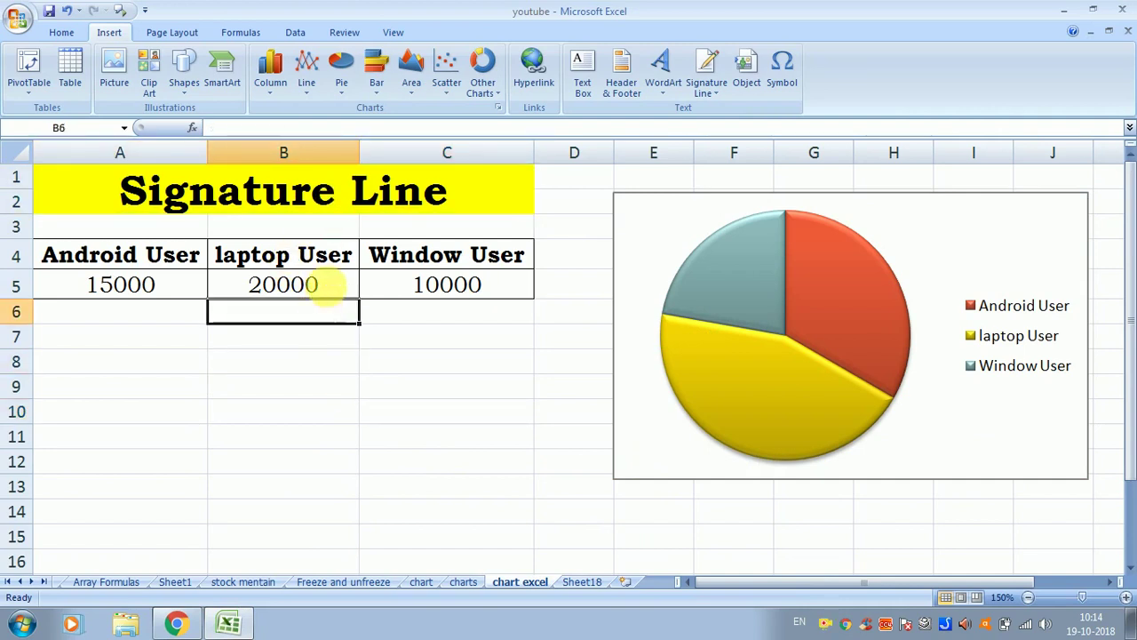
{"action": "left_click", "coordinate": [512, 410]}
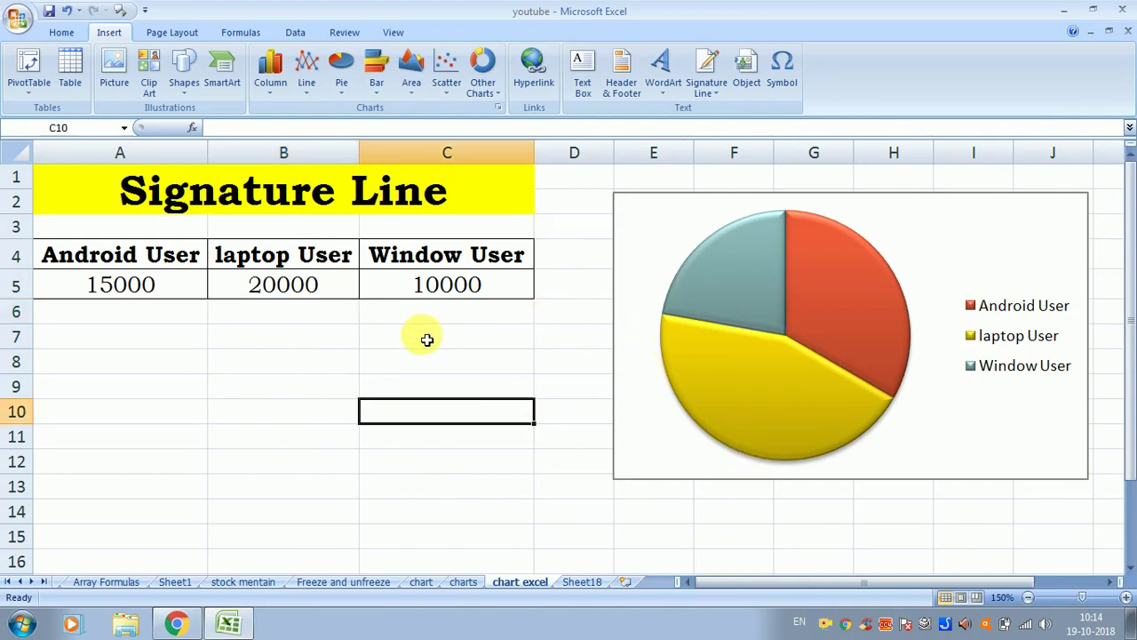
{"action": "left_click", "coordinate": [467, 382]}
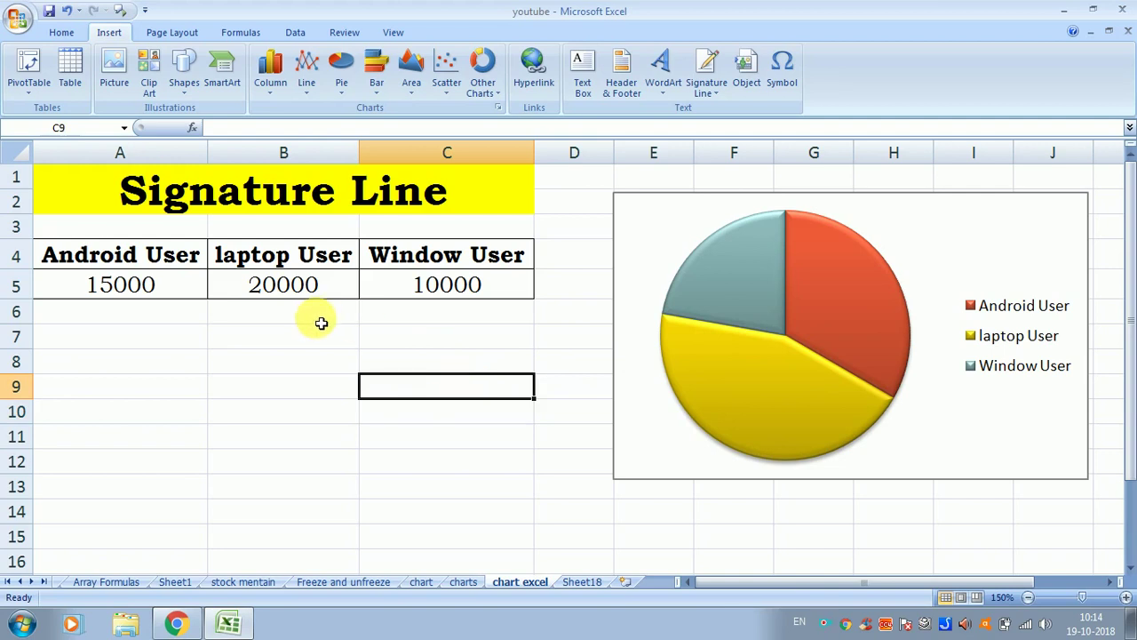
{"action": "left_click", "coordinate": [279, 286]}
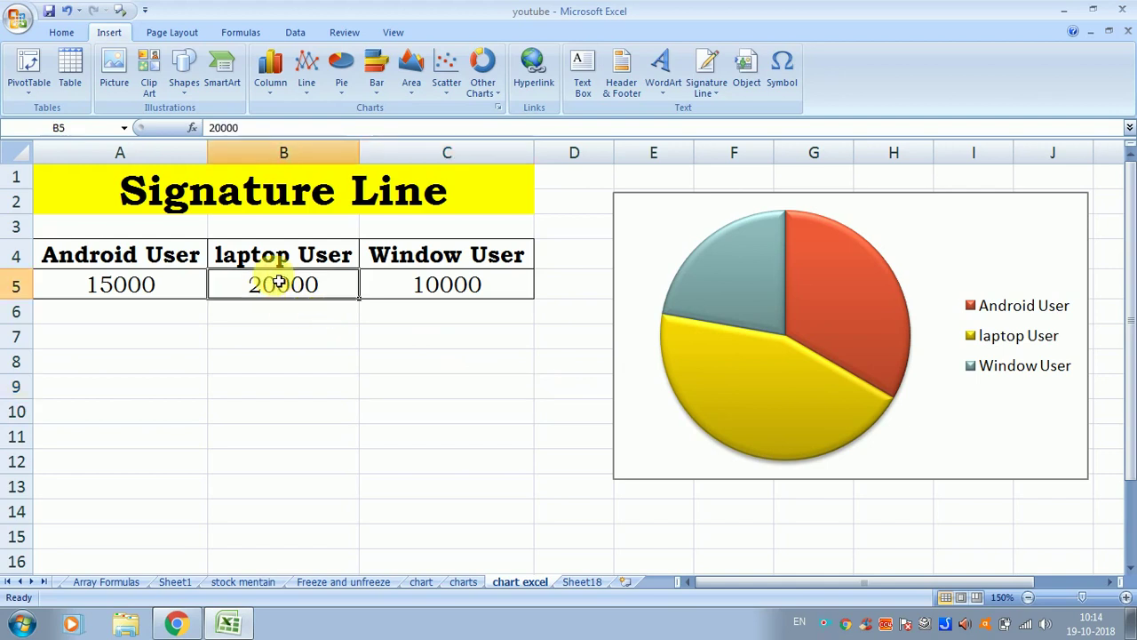
{"action": "left_click", "coordinate": [298, 210]}
{"action": "left_click", "coordinate": [238, 276]}
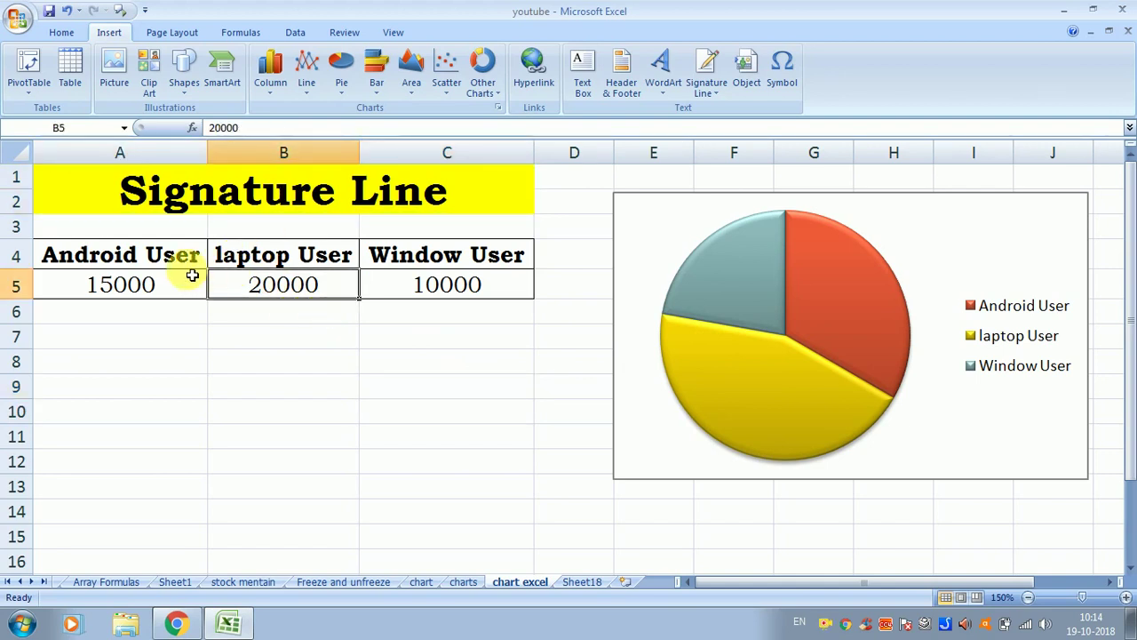
{"action": "mouse_move", "coordinate": [170, 261]}
{"action": "left_mouse_down"}
{"action": "mouse_move", "coordinate": [204, 285]}
{"action": "mouse_move", "coordinate": [395, 292]}
{"action": "left_mouse_up"}
{"action": "left_click", "coordinate": [233, 282]}
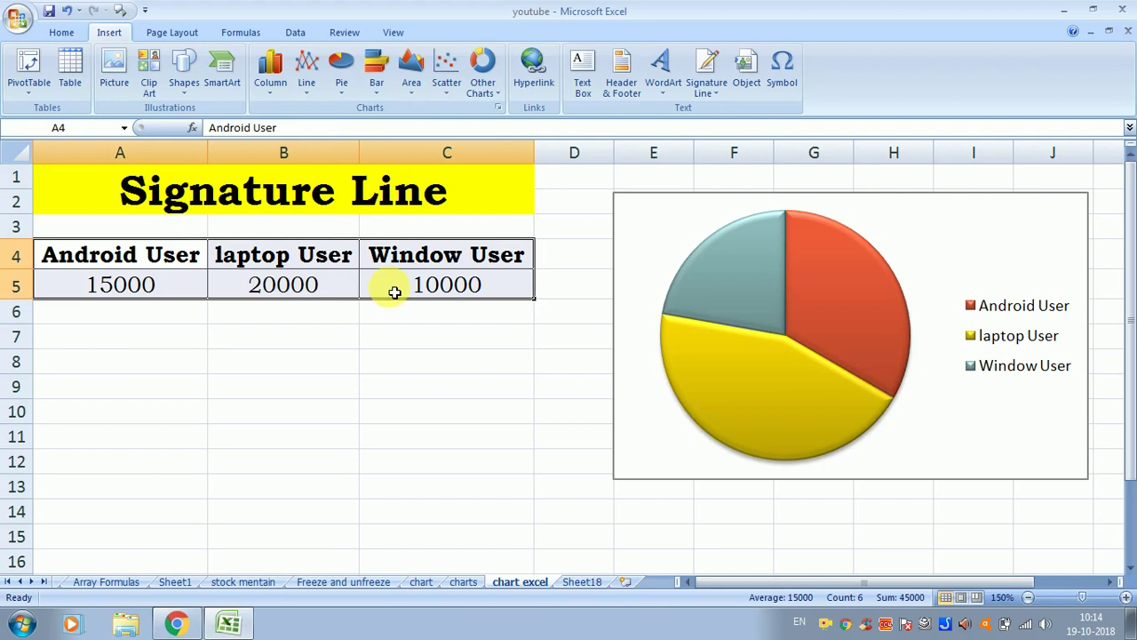
{"action": "left_click", "coordinate": [298, 286]}
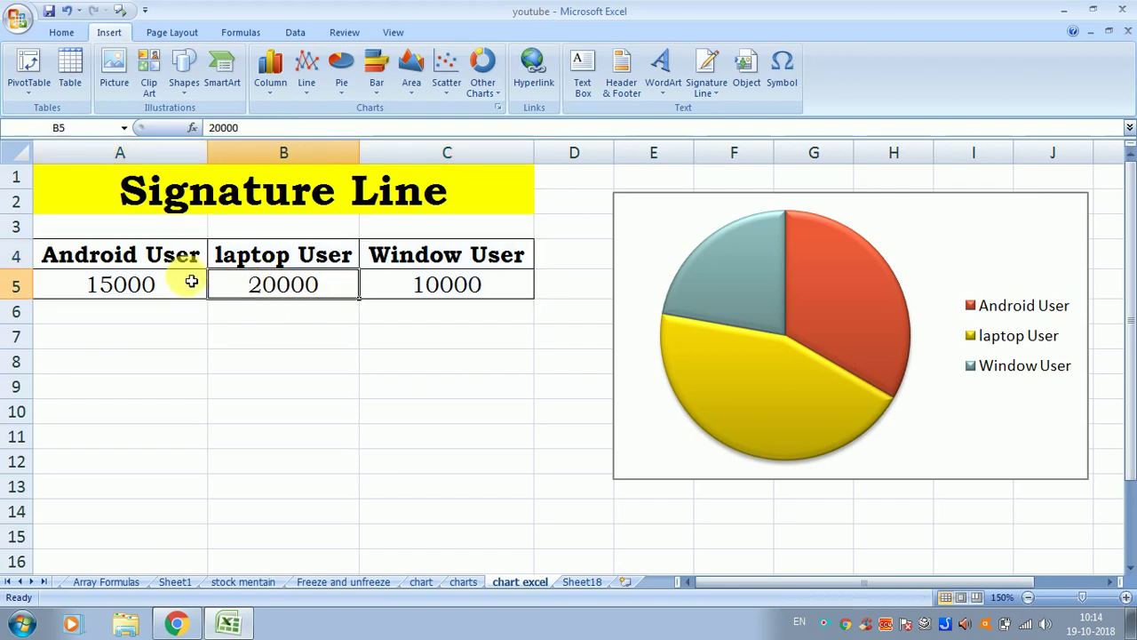
{"action": "left_click_drag", "start_coordinate": [183, 257], "coordinate": [186, 291]}
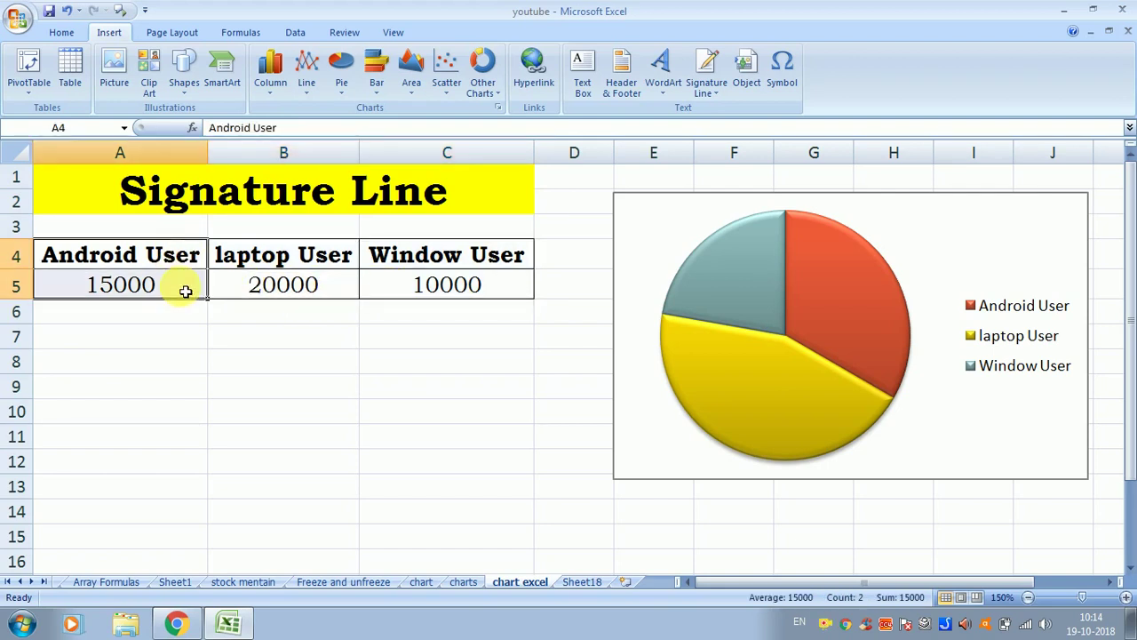
{"action": "left_click_drag", "start_coordinate": [287, 249], "coordinate": [293, 285]}
{"action": "left_click_drag", "start_coordinate": [419, 249], "coordinate": [426, 317]}
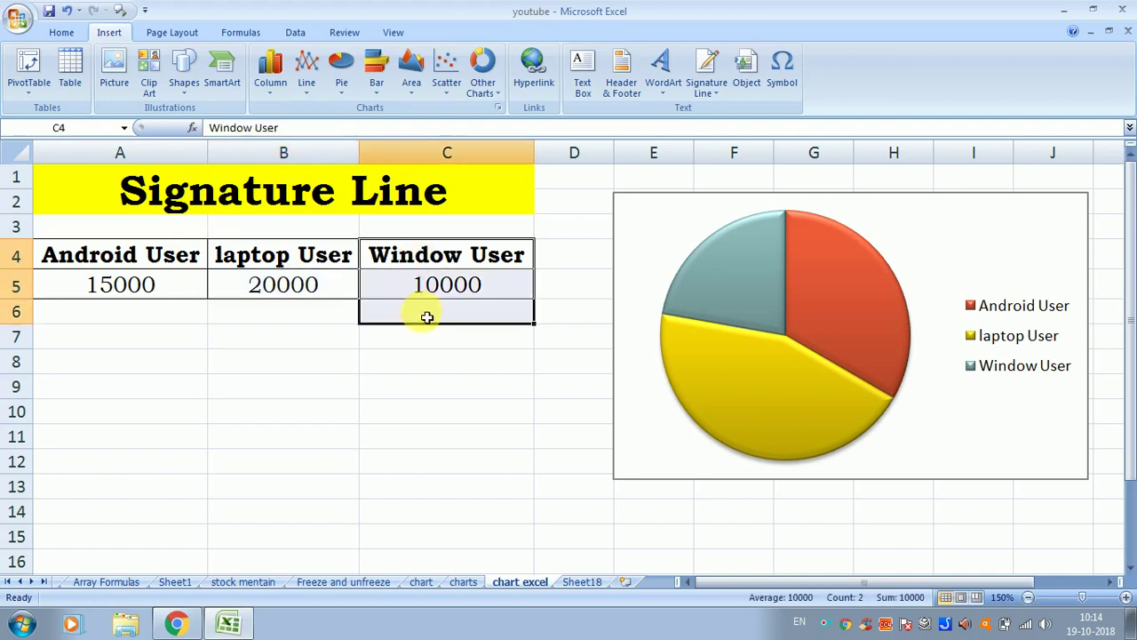
{"action": "left_click", "coordinate": [450, 283]}
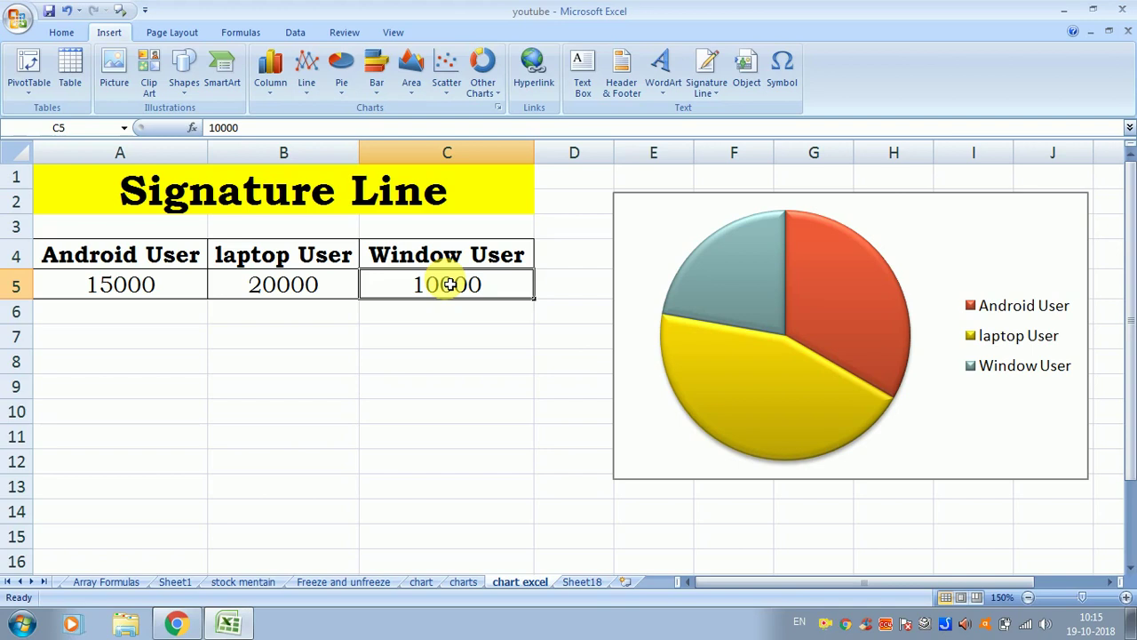
{"action": "left_click", "coordinate": [146, 255]}
{"action": "left_click", "coordinate": [307, 274]}
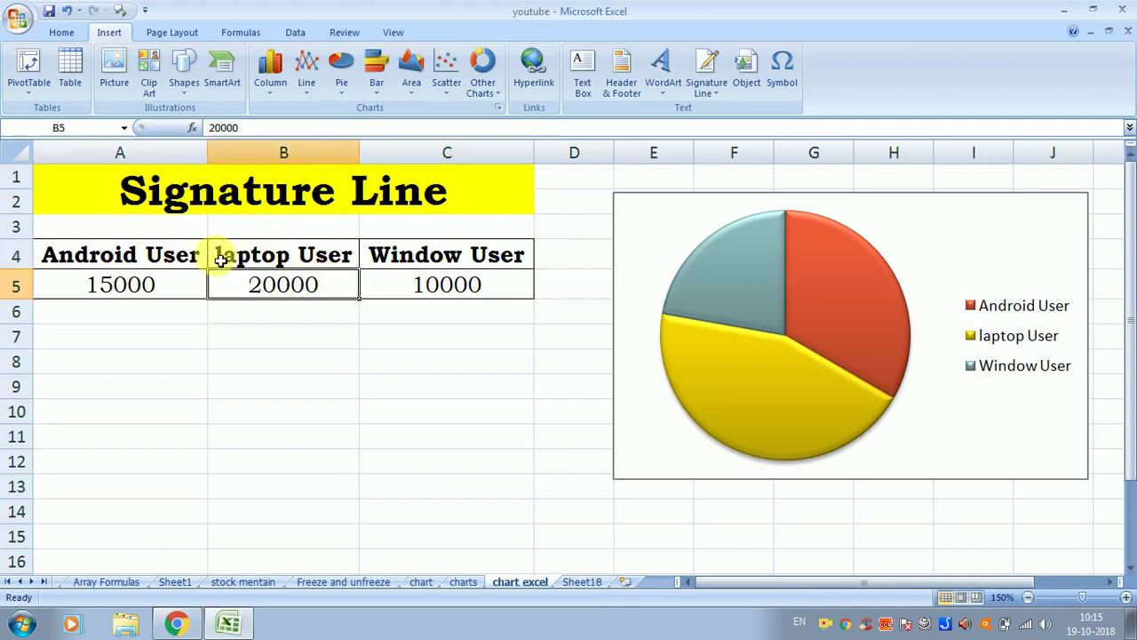
{"action": "left_click", "coordinate": [366, 318]}
{"action": "left_click_drag", "start_coordinate": [182, 266], "coordinate": [177, 287]}
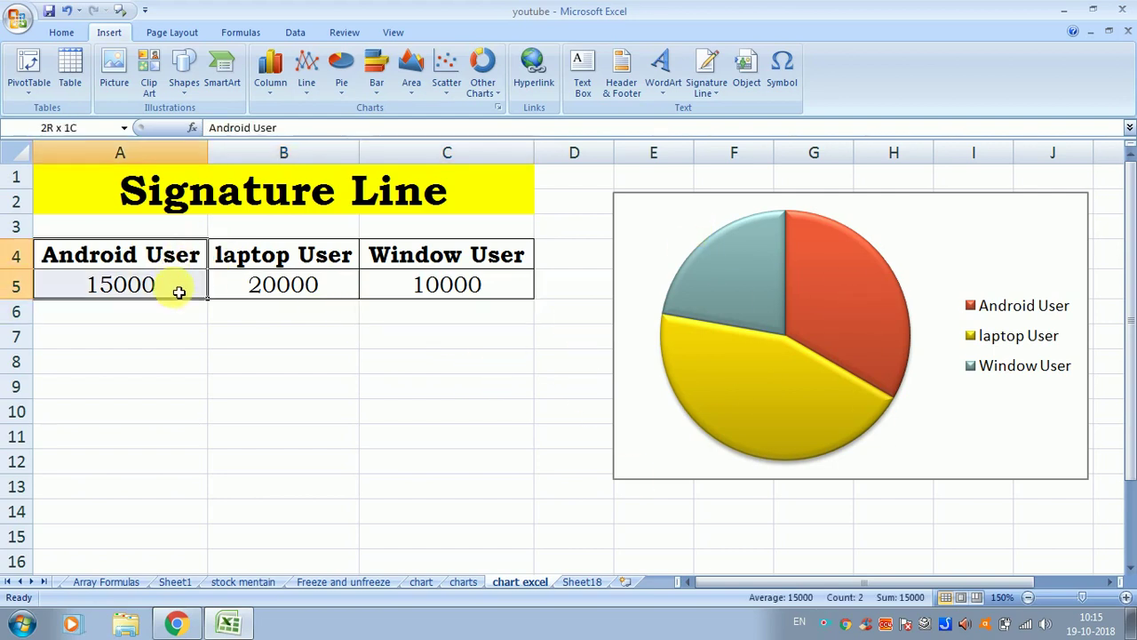
{"action": "left_click", "coordinate": [271, 279]}
{"action": "left_click_drag", "start_coordinate": [425, 265], "coordinate": [393, 287]}
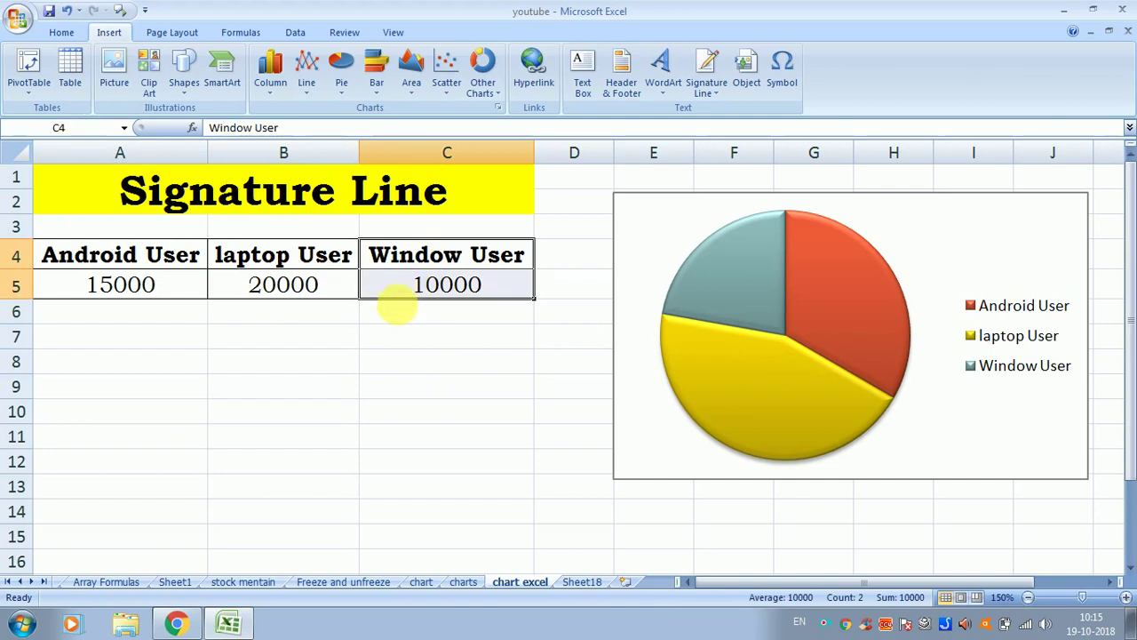
{"action": "left_click", "coordinate": [346, 333]}
{"action": "left_click_drag", "start_coordinate": [145, 261], "coordinate": [173, 293]}
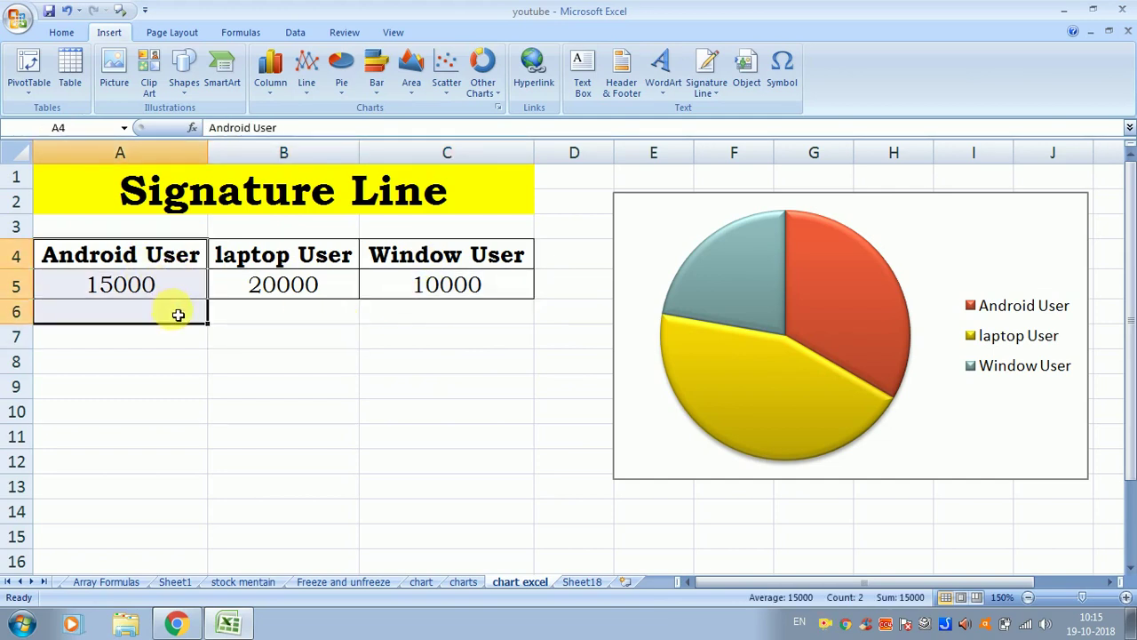
{"action": "left_click", "coordinate": [306, 286]}
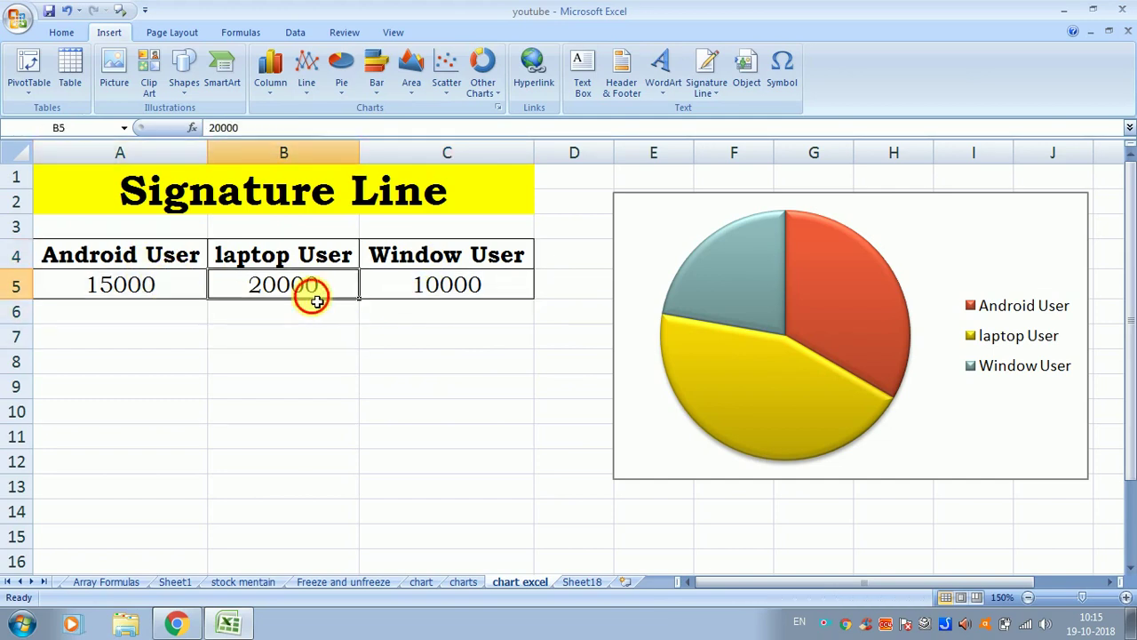
{"action": "left_click", "coordinate": [475, 286]}
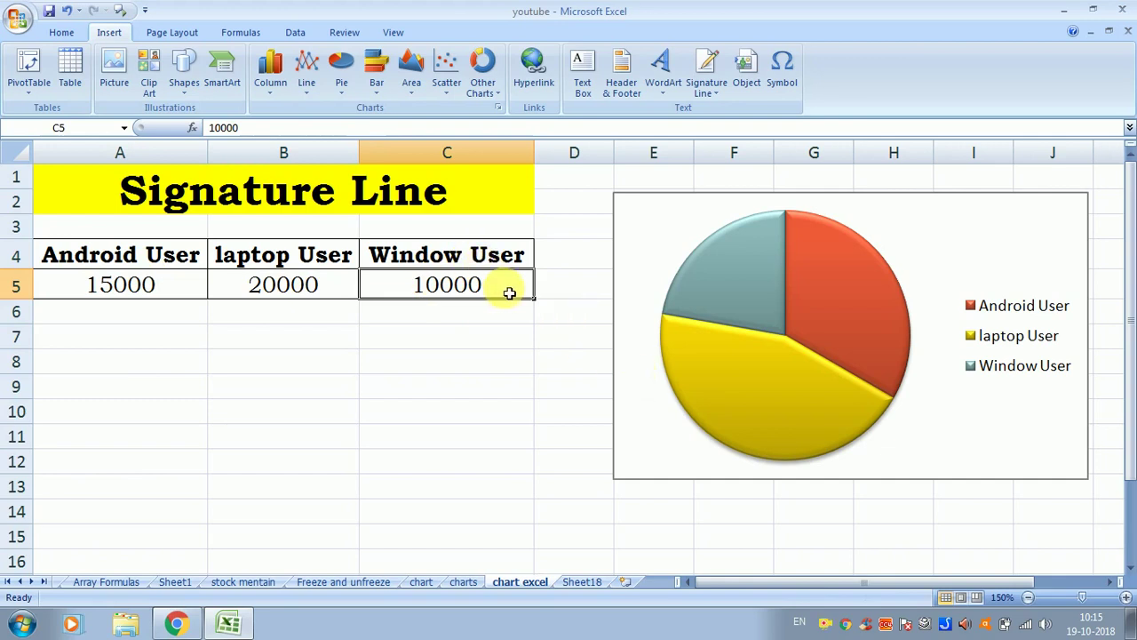
{"action": "left_click", "coordinate": [574, 359]}
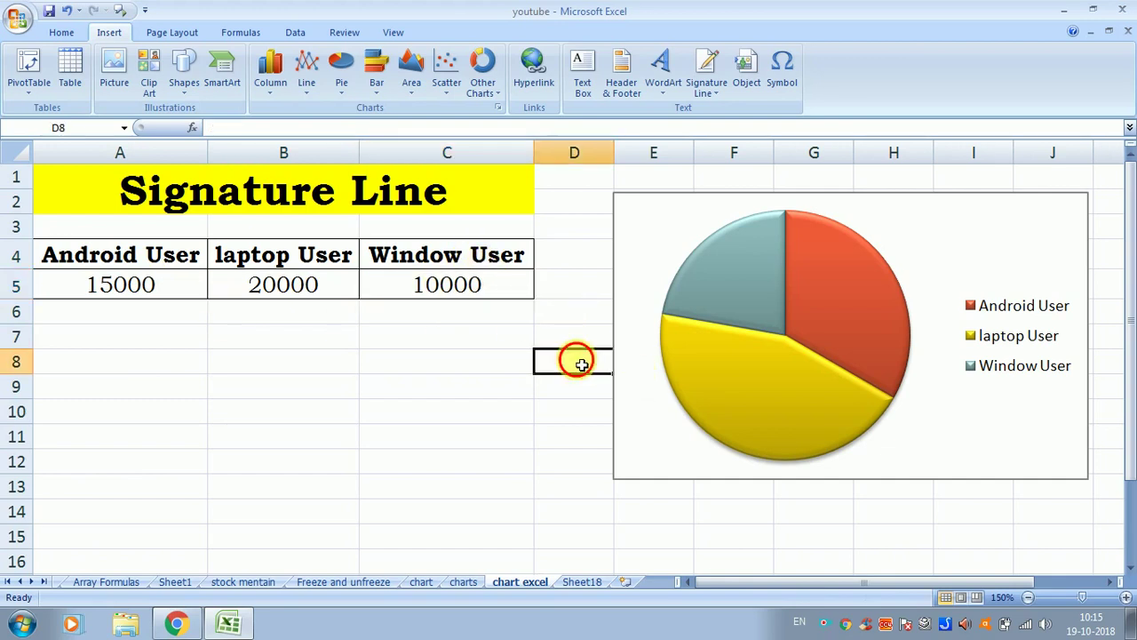
{"action": "left_click", "coordinate": [355, 407]}
{"action": "left_click", "coordinate": [485, 359]}
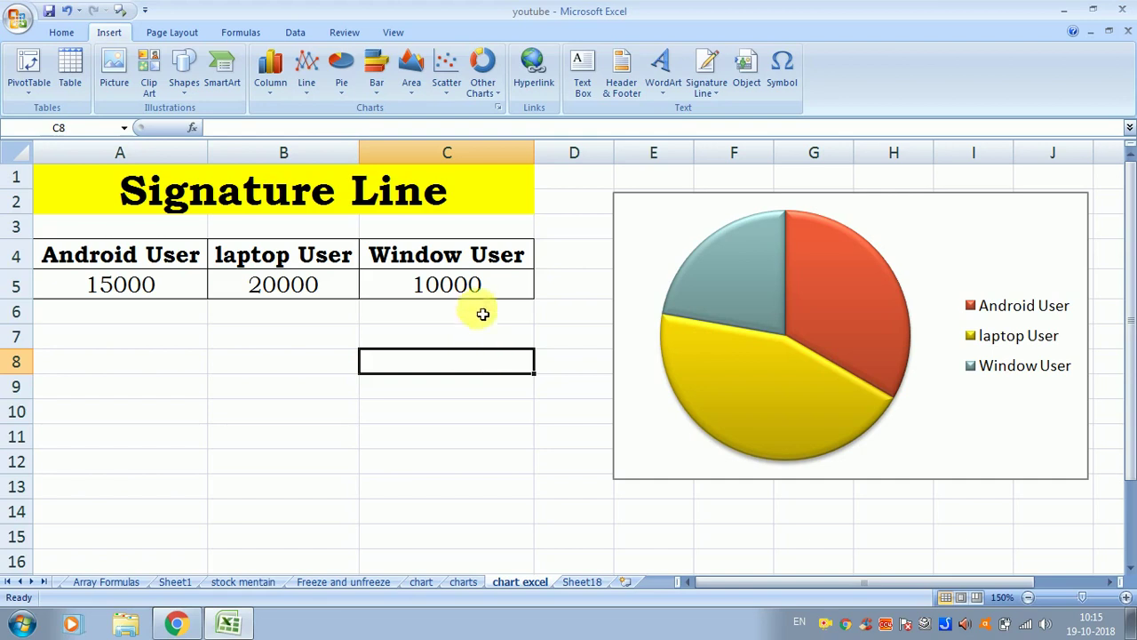
- Change the Window User value in C5 from 10000 to 9000, then select cell B8
{"action": "left_click", "coordinate": [459, 290]}
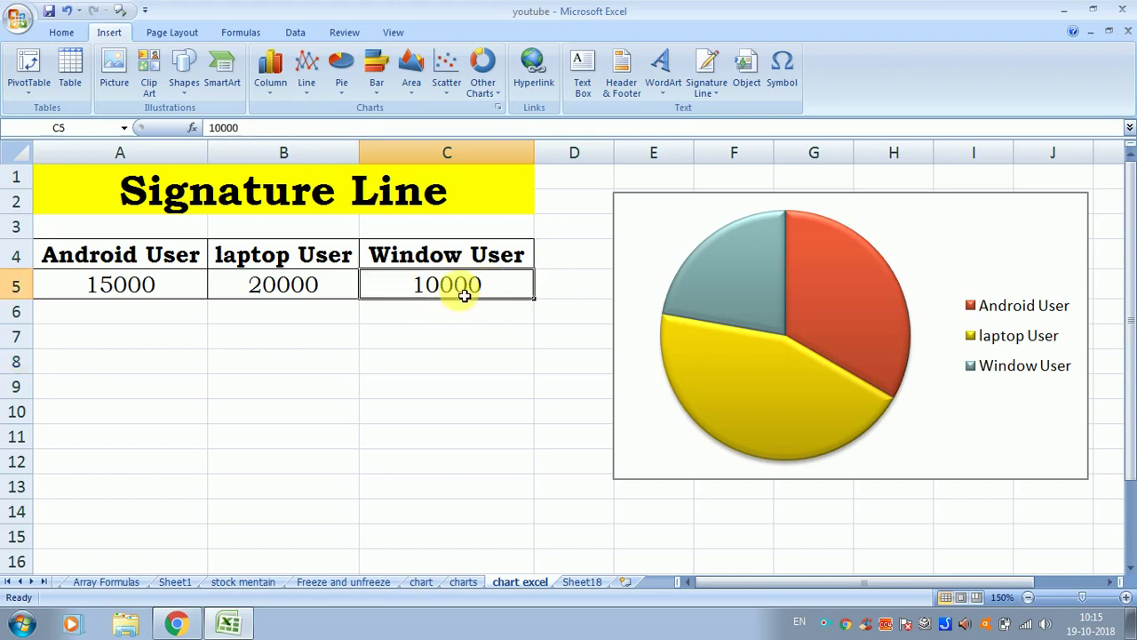
{"action": "type", "text": "90"}
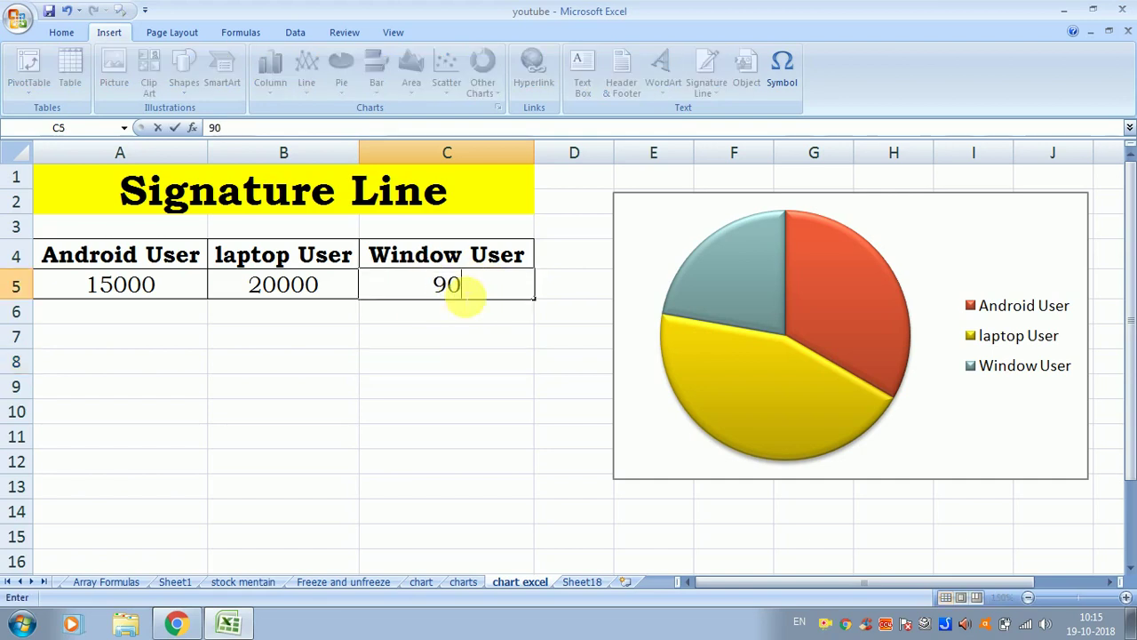
{"action": "type", "text": "00"}
{"action": "key", "text": "Return"}
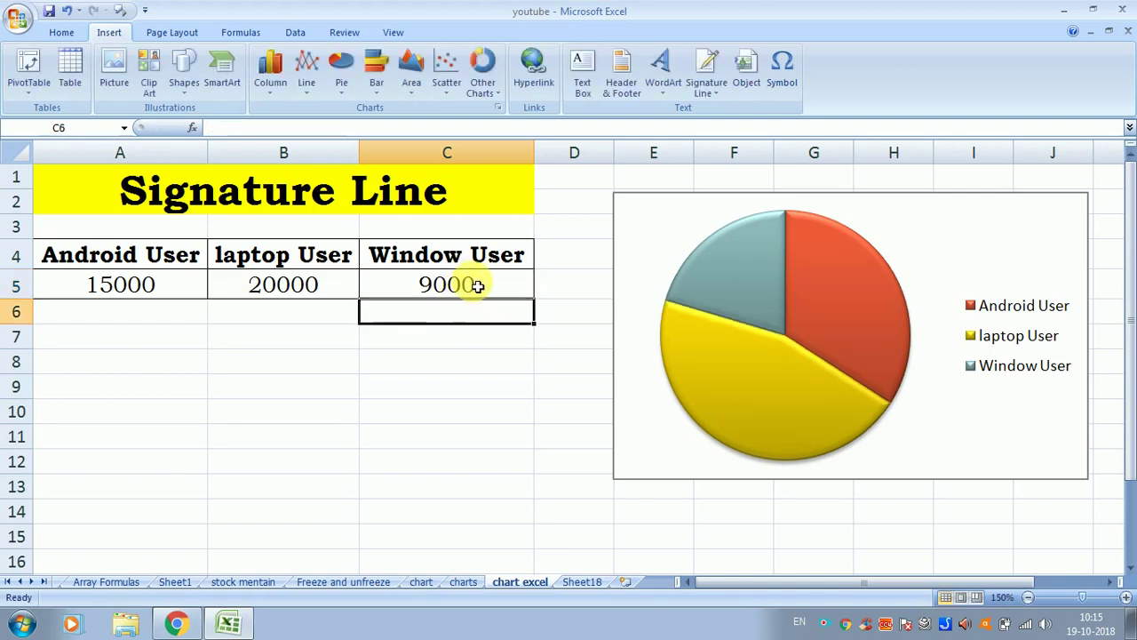
{"action": "left_click", "coordinate": [471, 286]}
{"action": "left_click", "coordinate": [313, 290]}
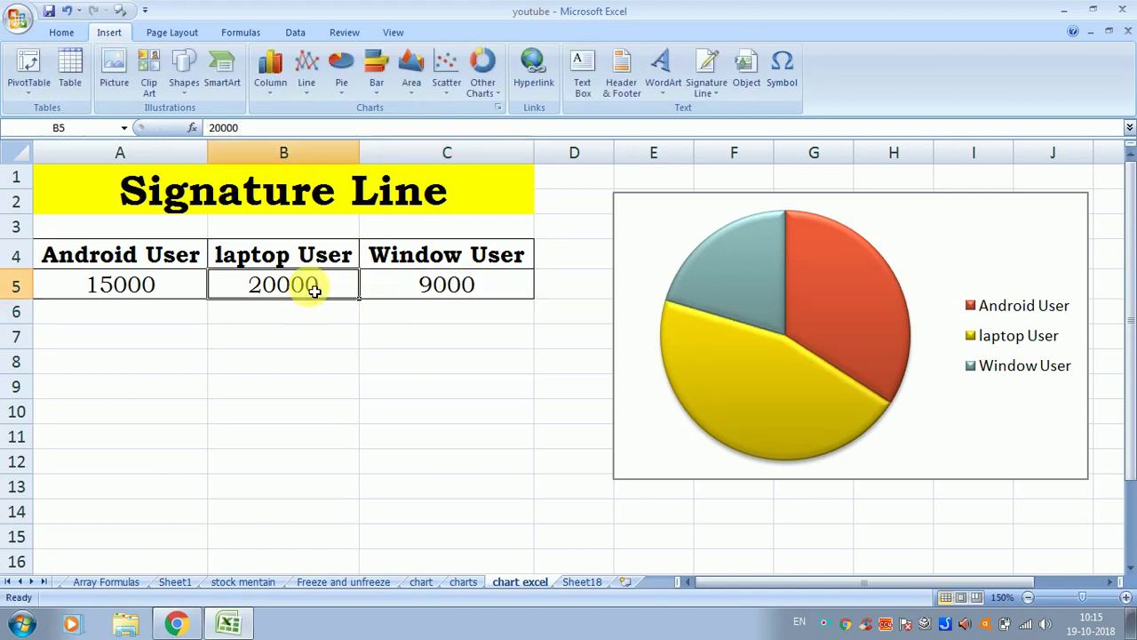
{"action": "left_click", "coordinate": [261, 409]}
{"action": "left_click", "coordinate": [223, 363]}
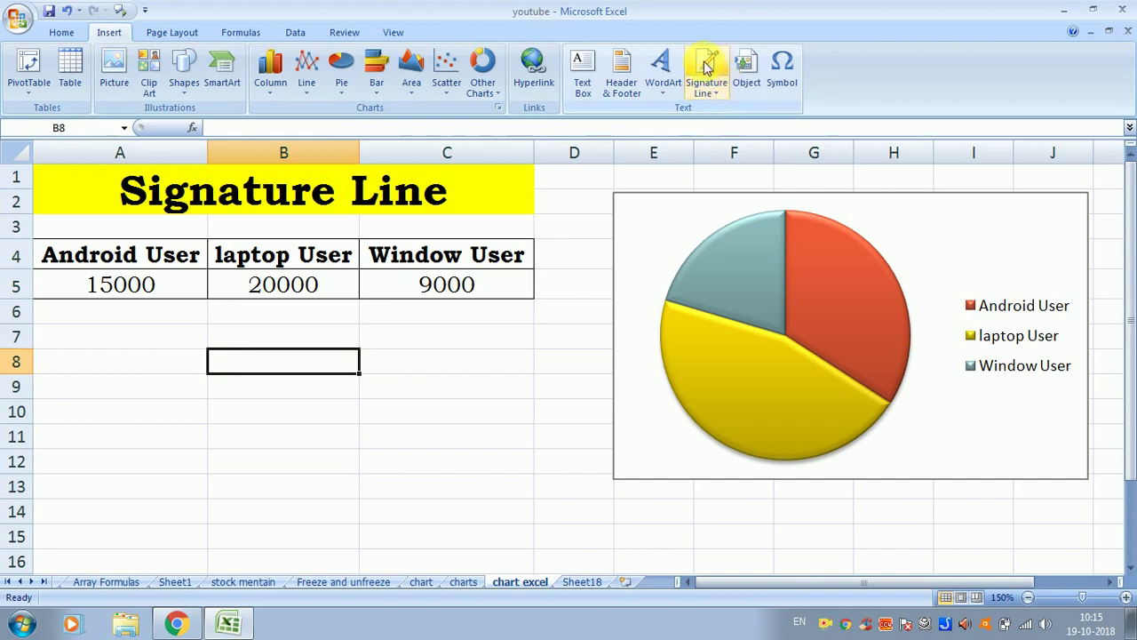
- Insert a signature line with the signer's name, the title Director and the signer's e-mail address
{"action": "left_click", "coordinate": [711, 68]}
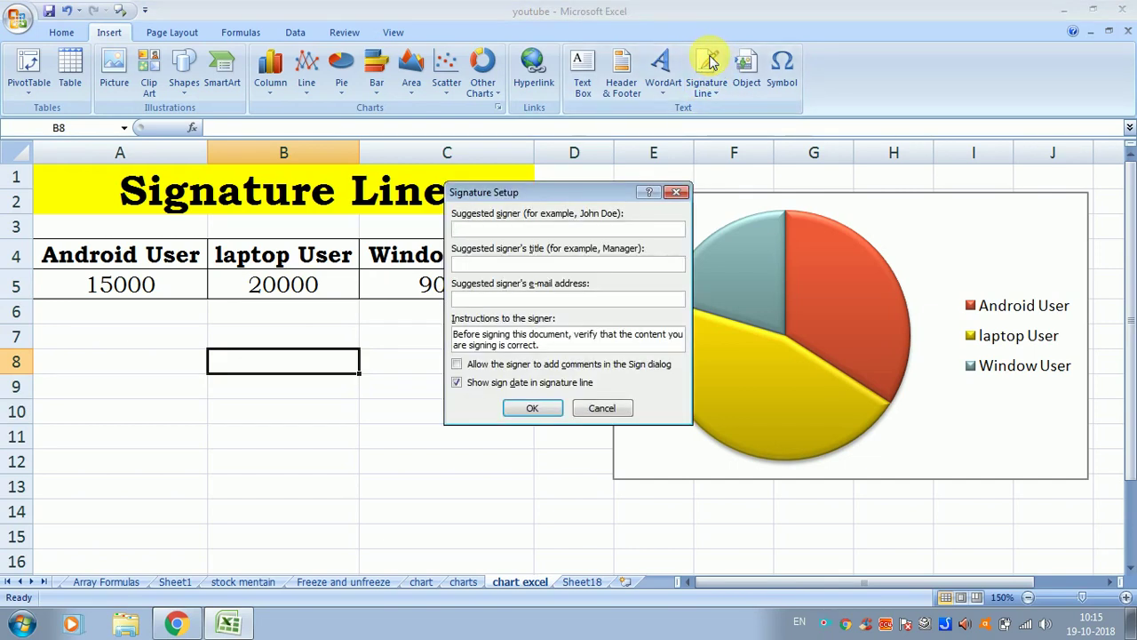
{"action": "left_click_drag", "start_coordinate": [588, 198], "coordinate": [569, 249]}
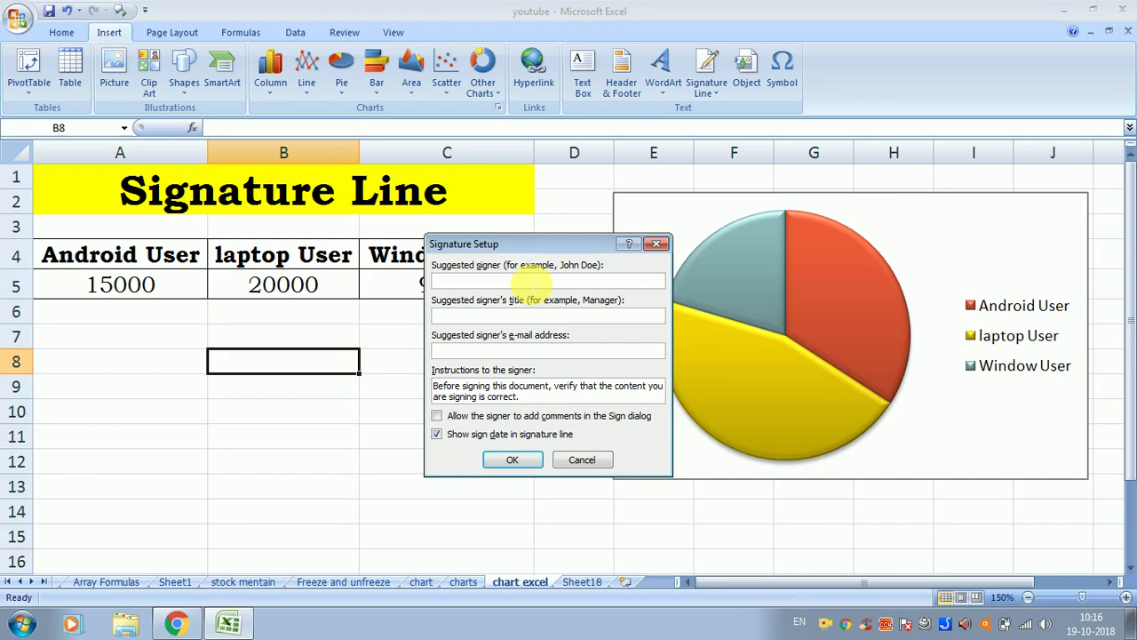
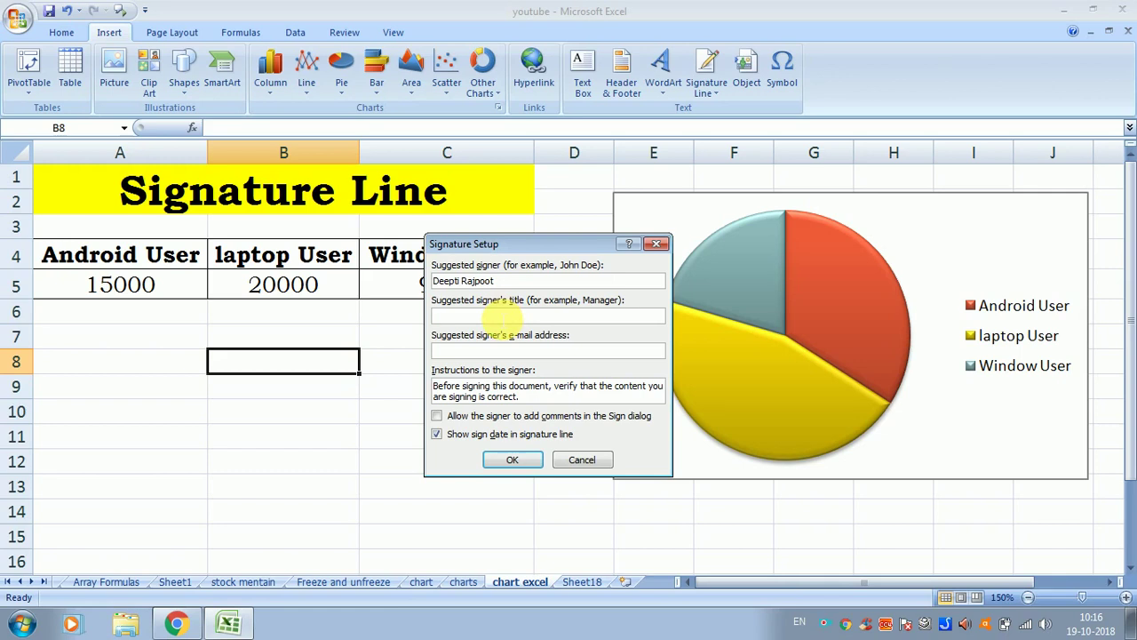
{"action": "type", "text": "Director"}
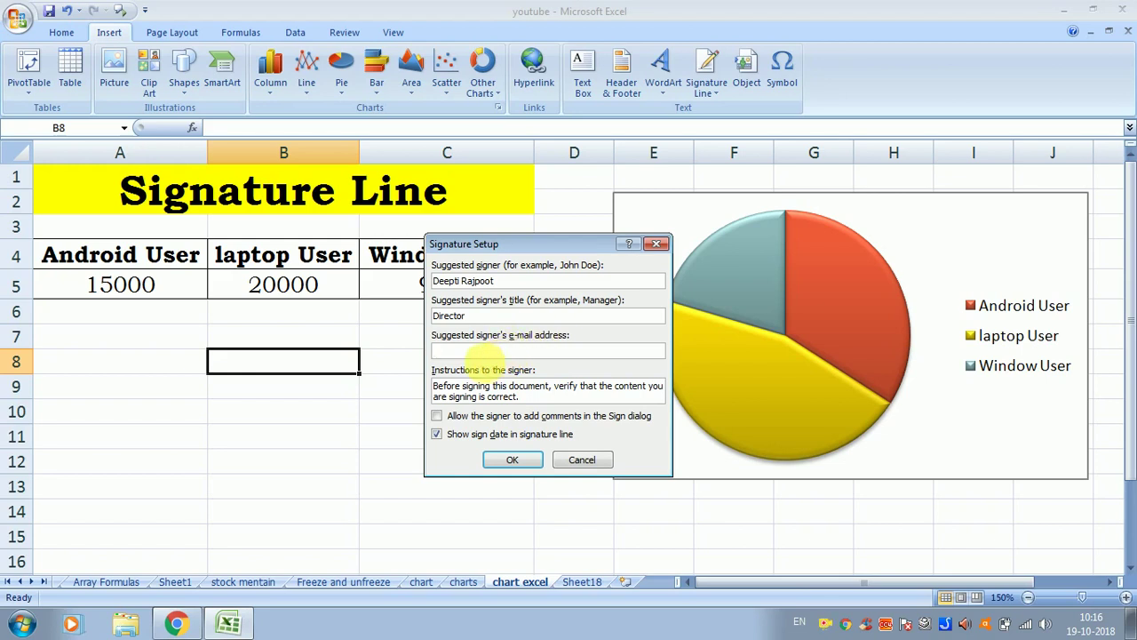
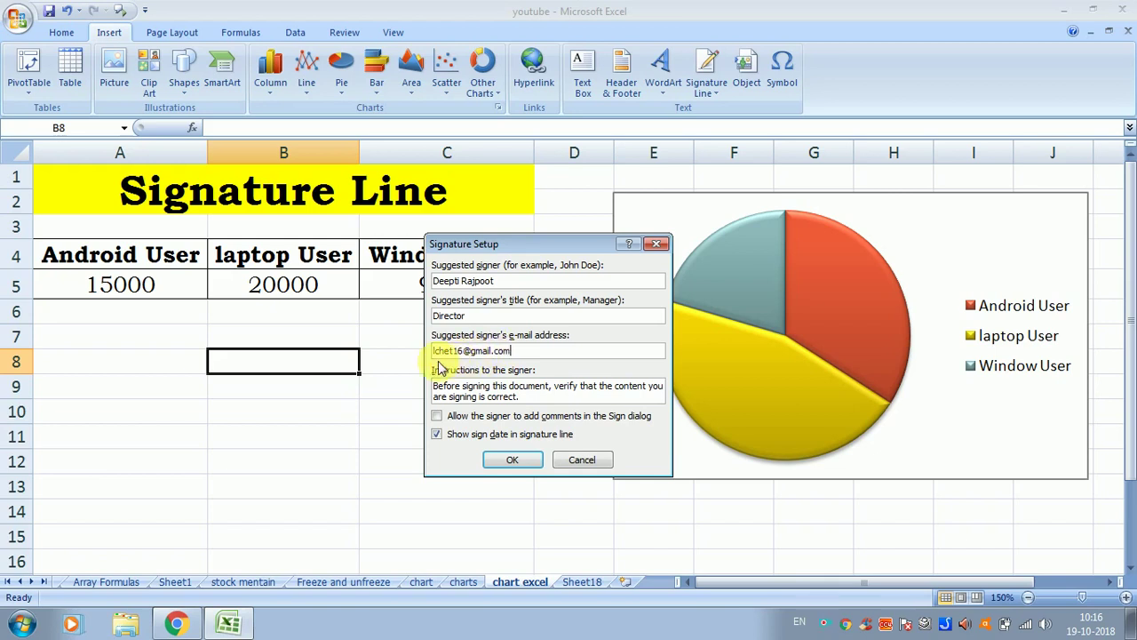
{"action": "left_click", "coordinate": [510, 459]}
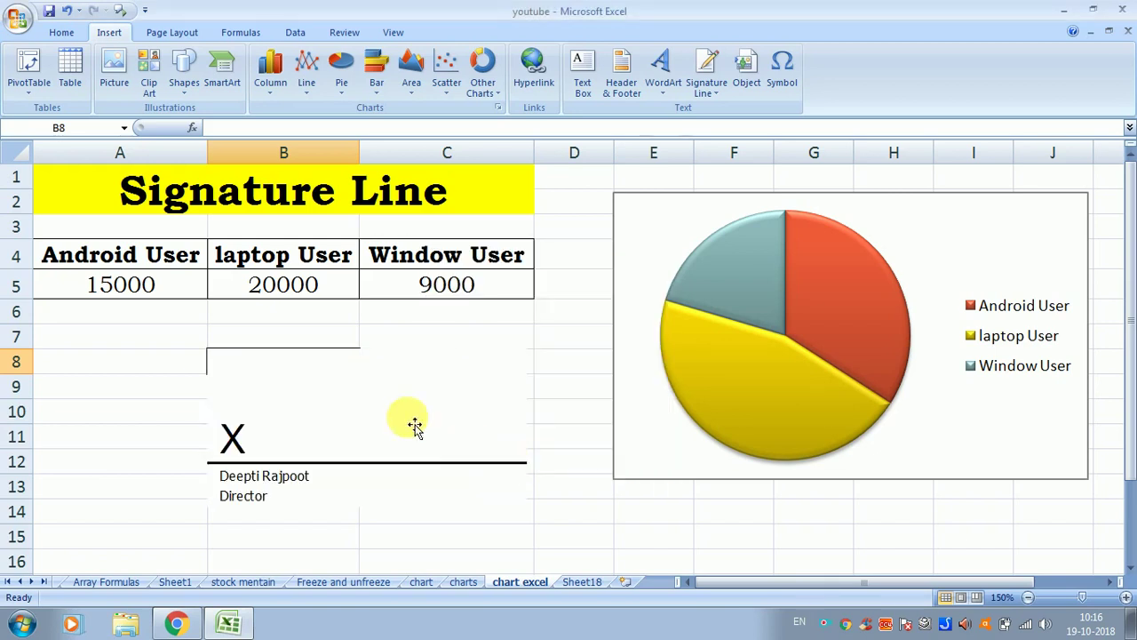
- Drag the signature line up and left so it sits flush beneath the table in column A
{"action": "left_click", "coordinate": [329, 401]}
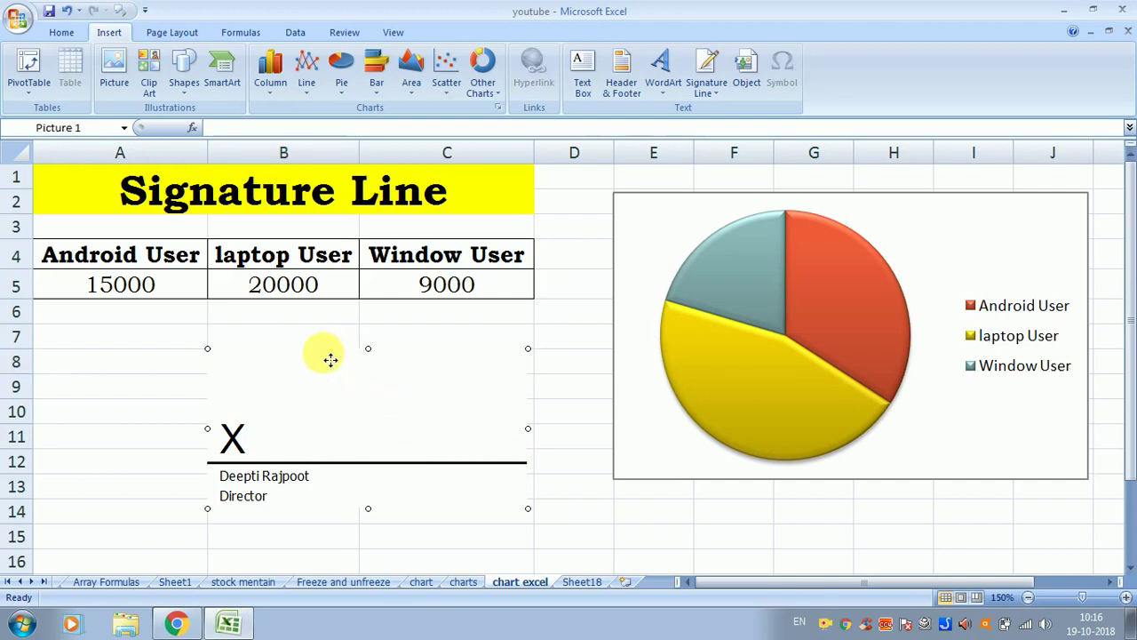
{"action": "left_click_drag", "start_coordinate": [332, 361], "coordinate": [208, 333]}
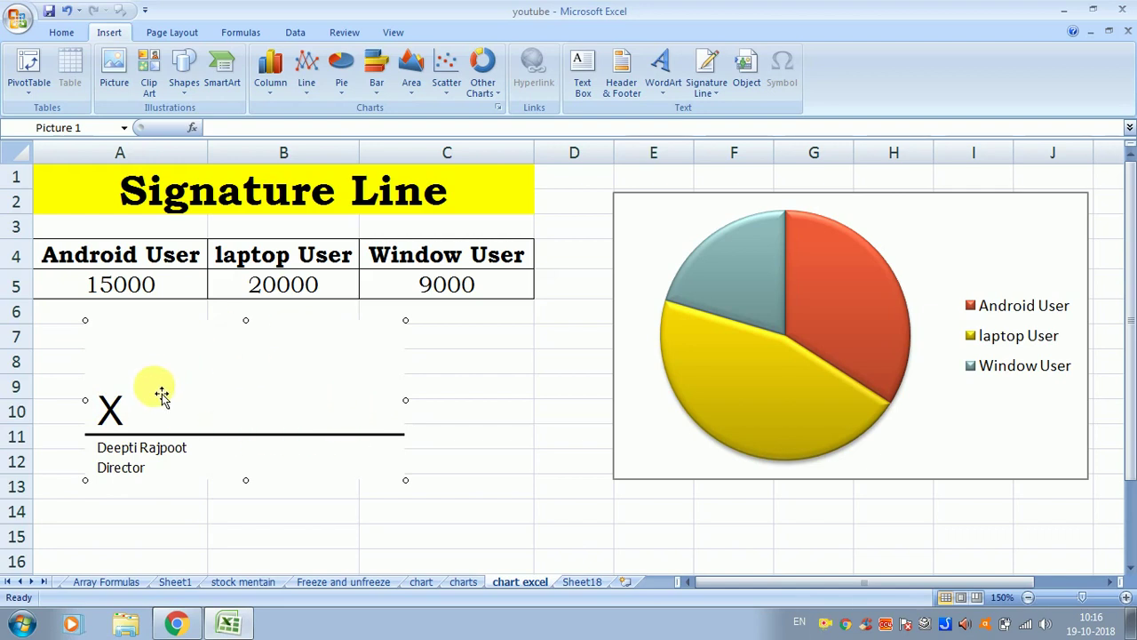
{"action": "left_click", "coordinate": [477, 380]}
{"action": "left_click", "coordinate": [338, 381]}
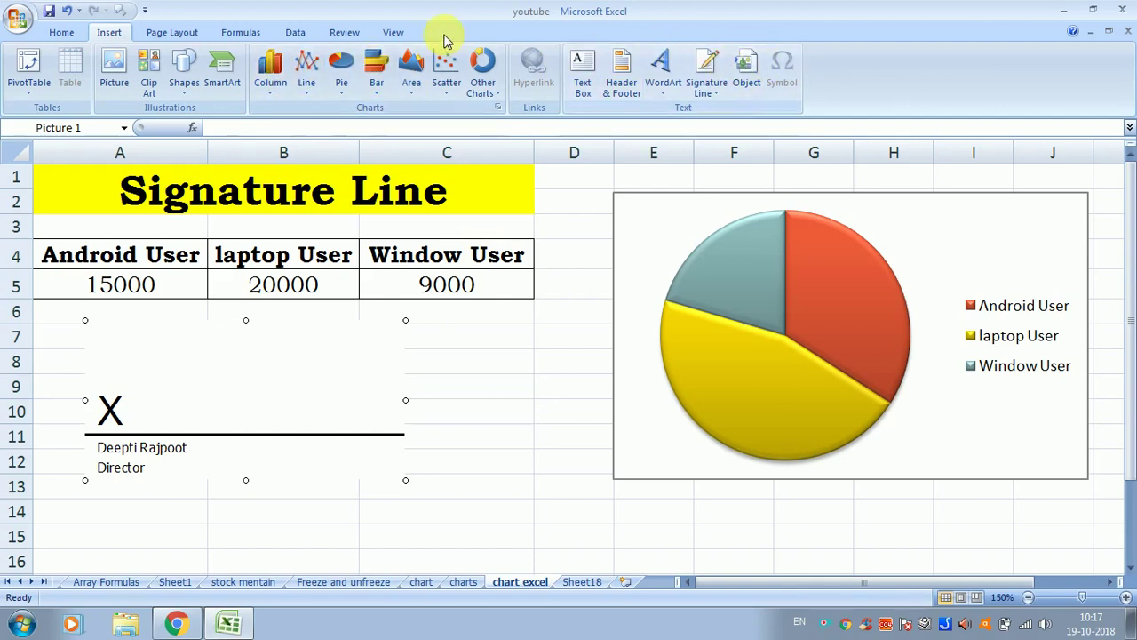
{"action": "left_click", "coordinate": [368, 373]}
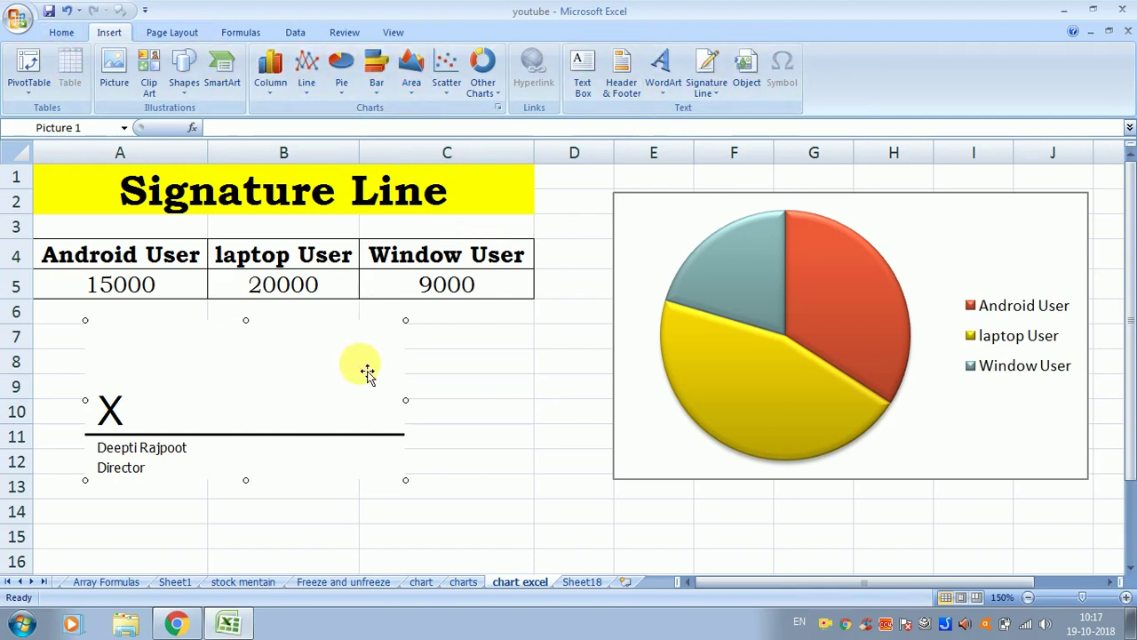
{"action": "left_click_drag", "start_coordinate": [354, 408], "coordinate": [319, 404]}
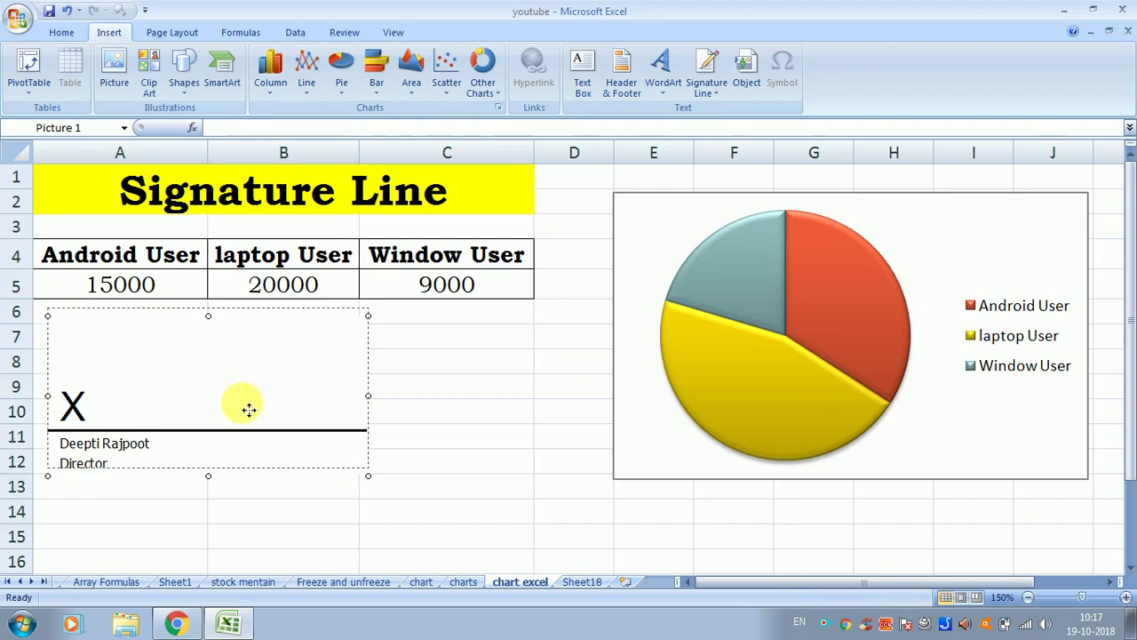
{"action": "left_click_drag", "start_coordinate": [249, 419], "coordinate": [249, 411]}
{"action": "key", "text": "shift+F10"}
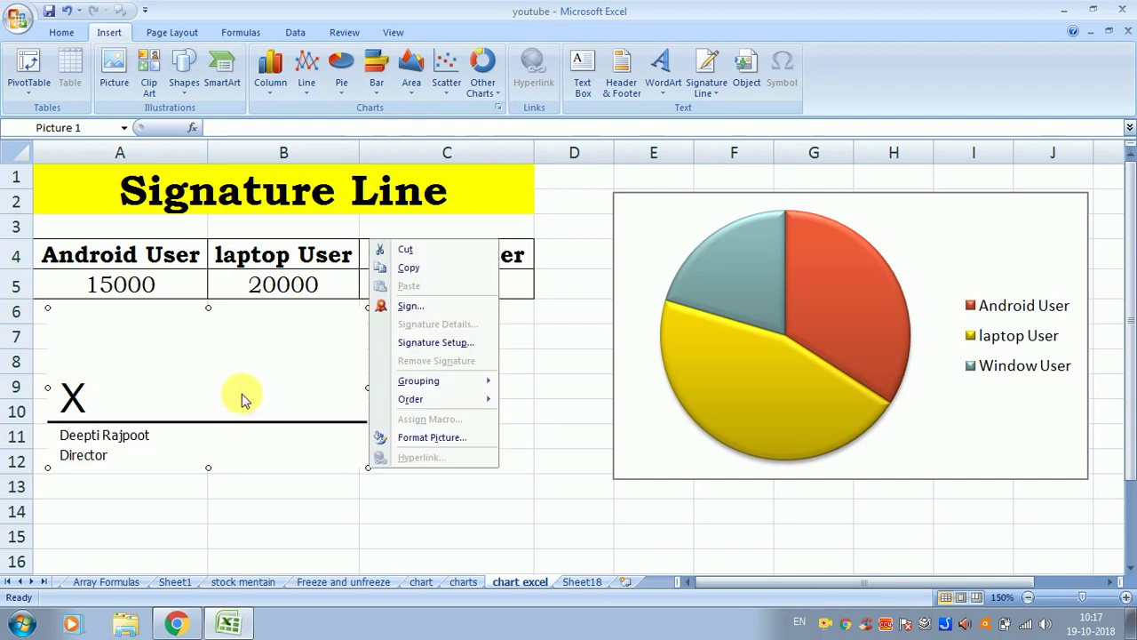
{"action": "left_click", "coordinate": [436, 343]}
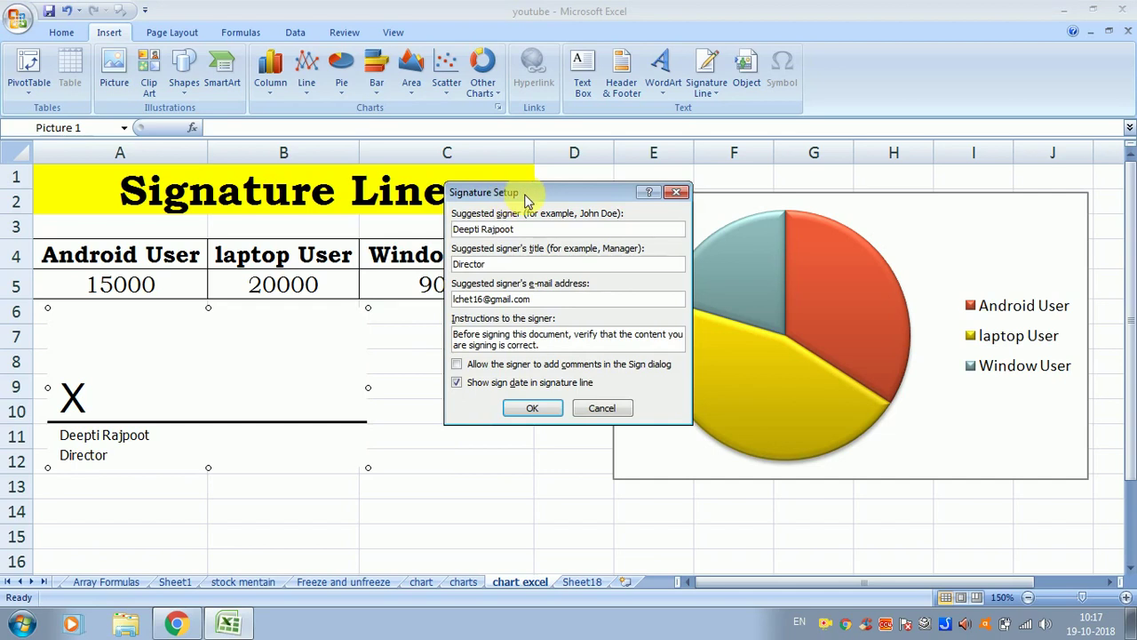
{"action": "left_click_drag", "start_coordinate": [524, 197], "coordinate": [549, 196]}
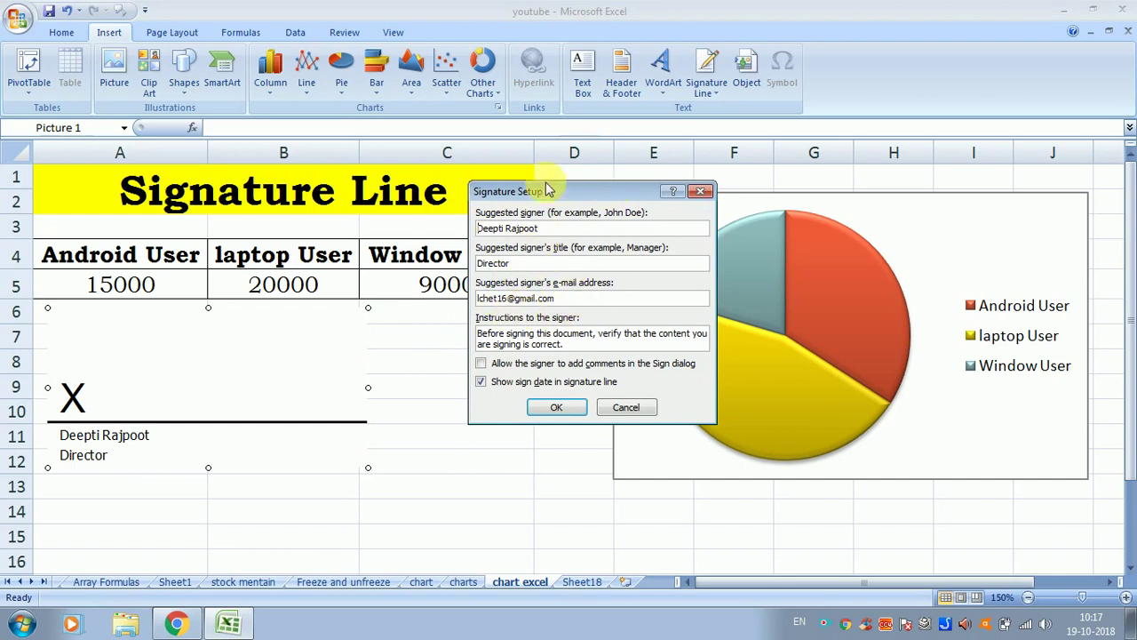
{"action": "left_click", "coordinate": [483, 365]}
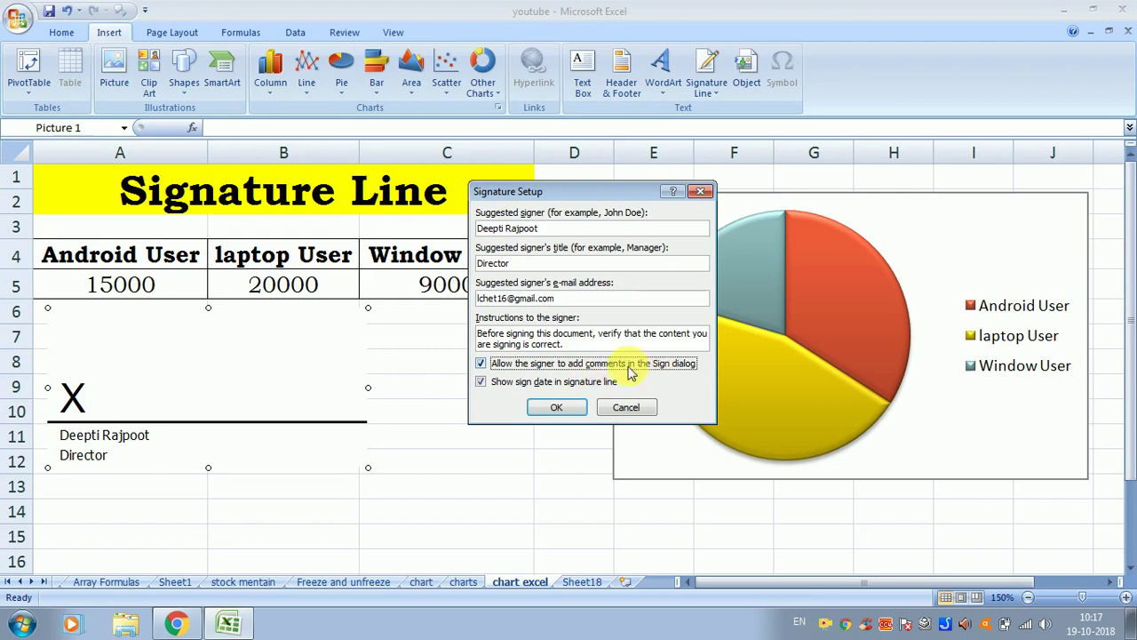
{"action": "left_click", "coordinate": [554, 409]}
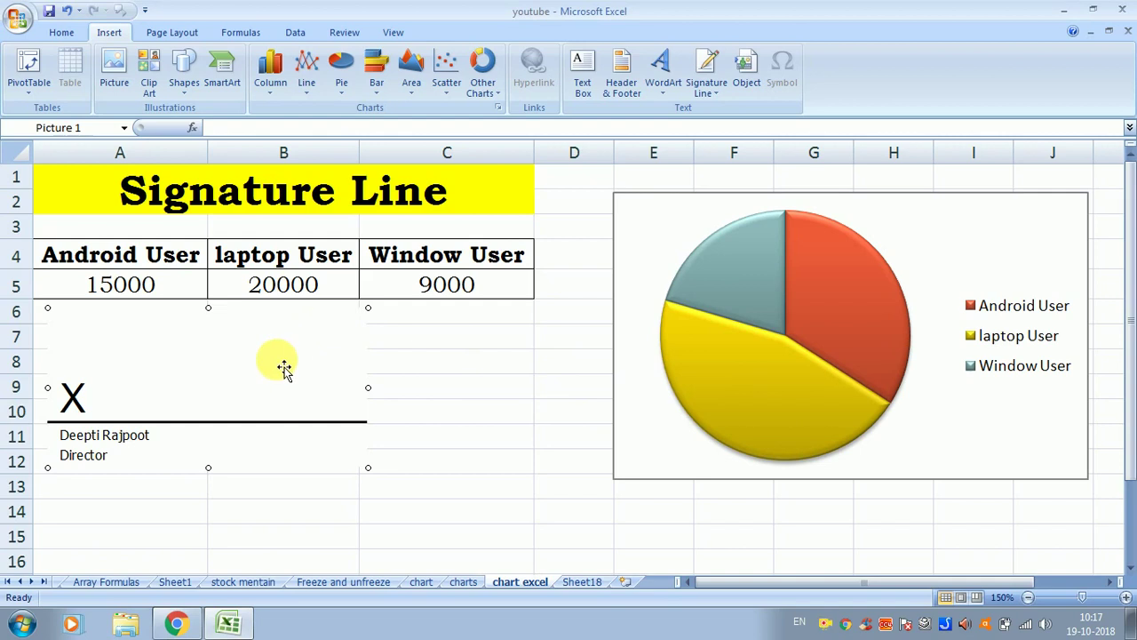
{"action": "left_click", "coordinate": [242, 514]}
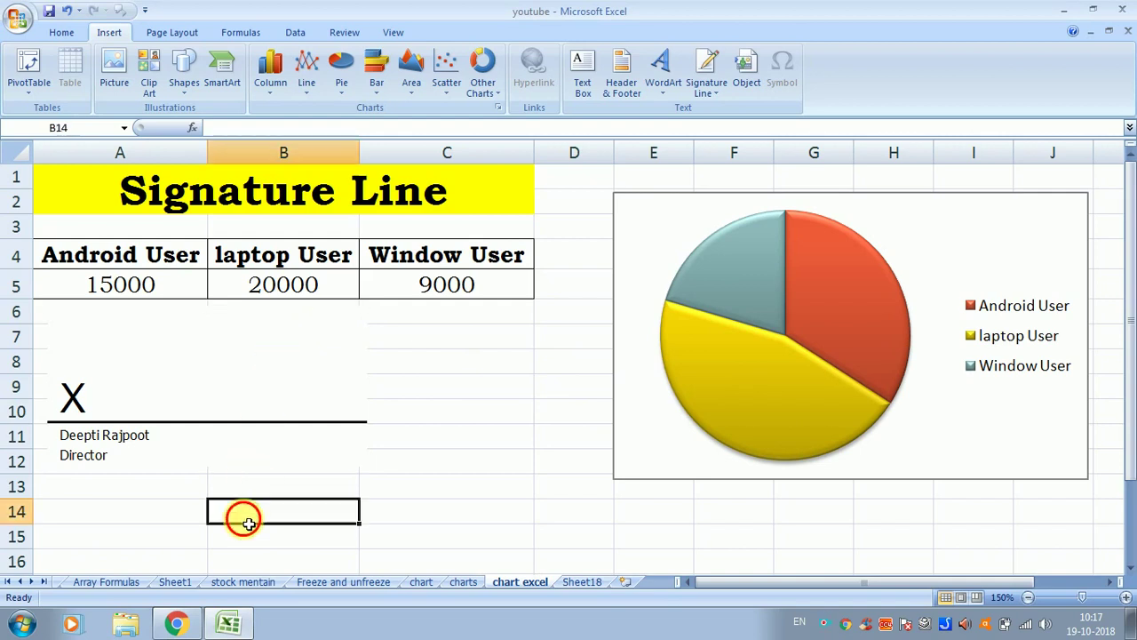
{"action": "left_click", "coordinate": [257, 419]}
- Sign the Director signature line with the signer's typed name, dated 19-10-2018
{"action": "right_click", "coordinate": [369, 467]}
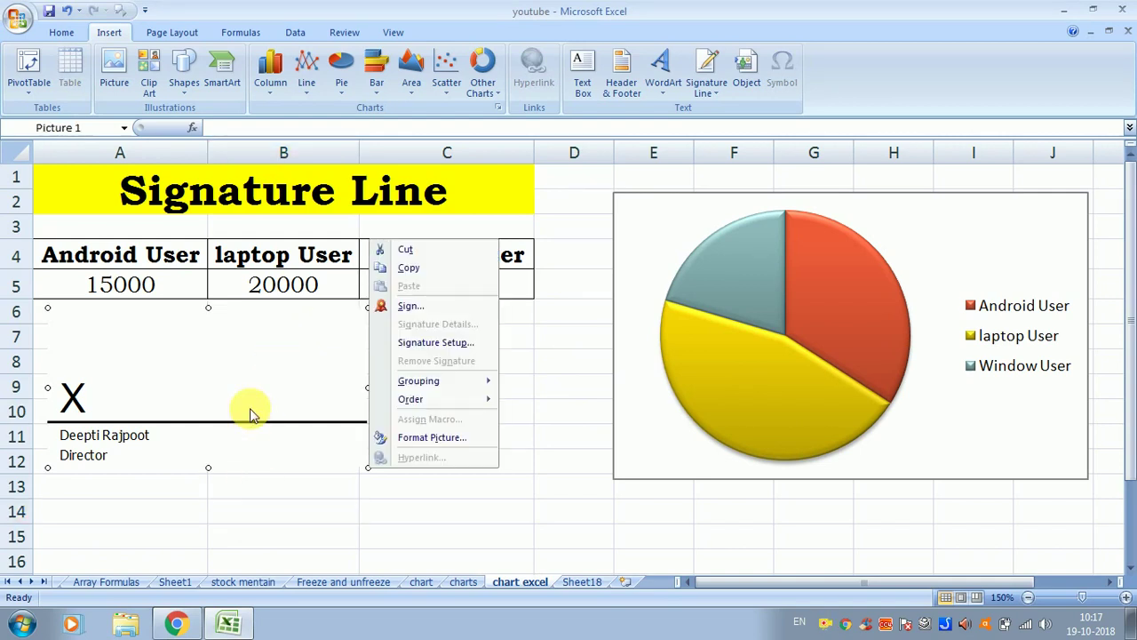
{"action": "left_click", "coordinate": [421, 315]}
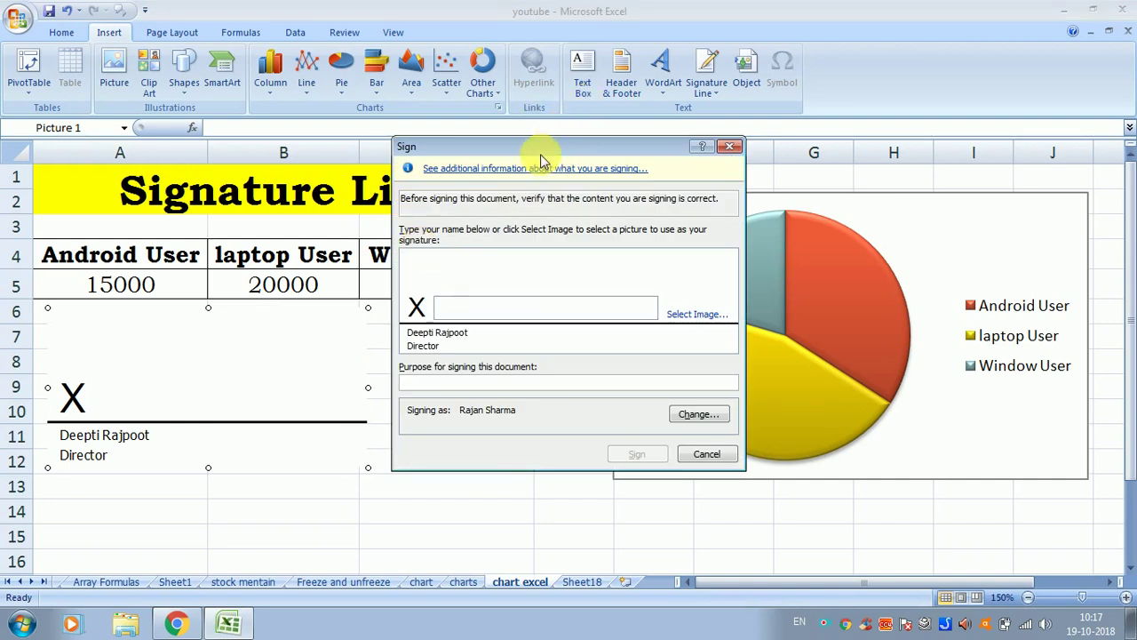
{"action": "left_click_drag", "start_coordinate": [544, 152], "coordinate": [614, 165]}
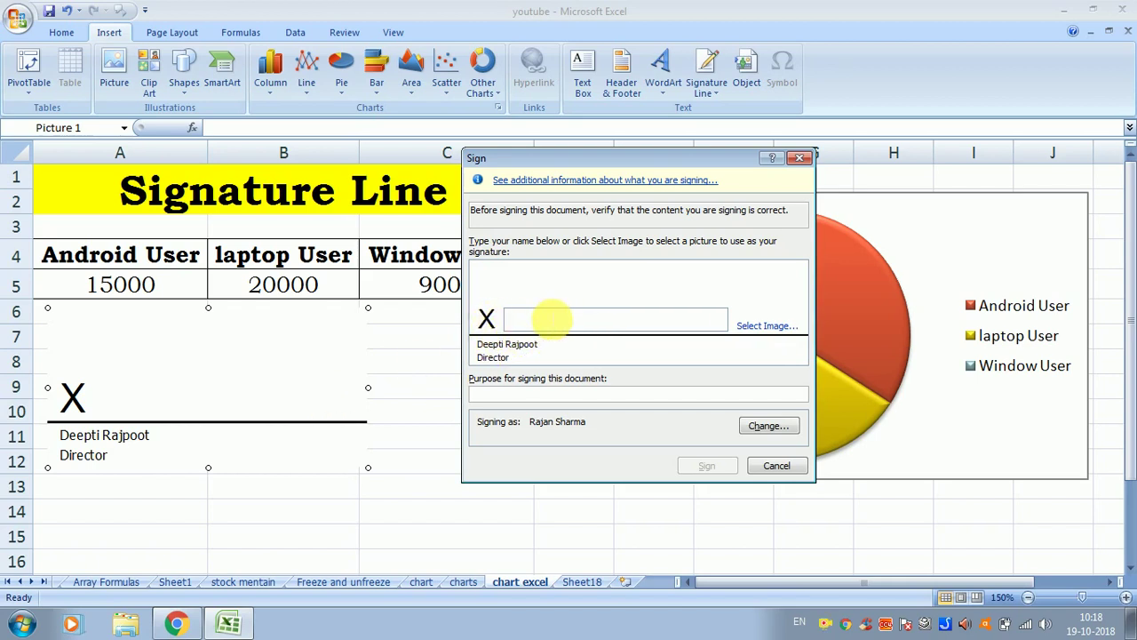
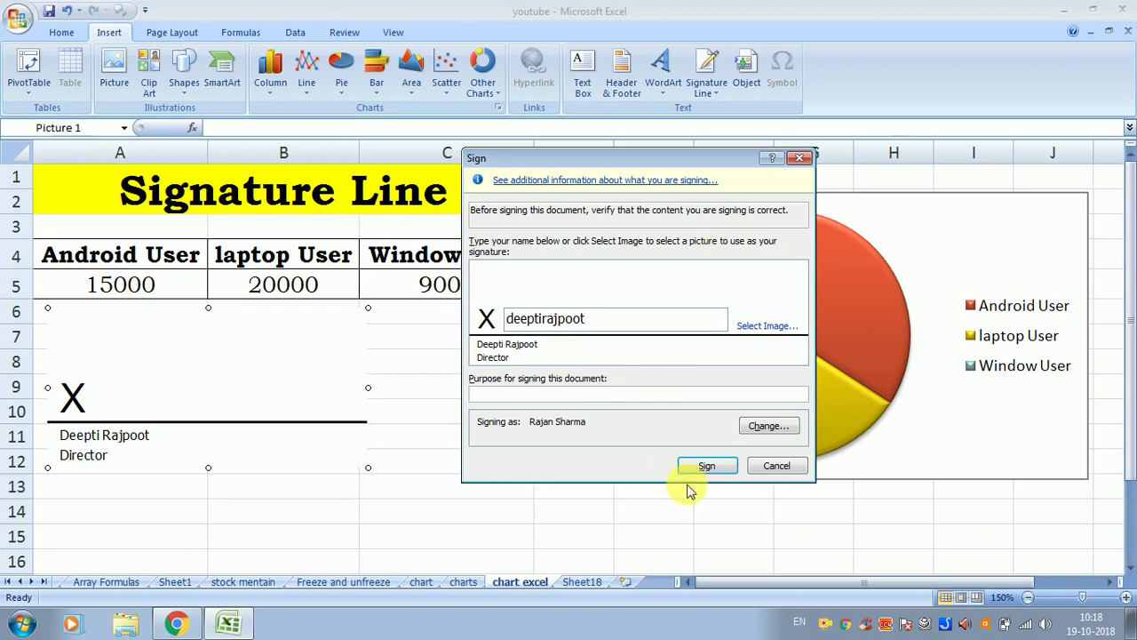
{"action": "left_click", "coordinate": [706, 465]}
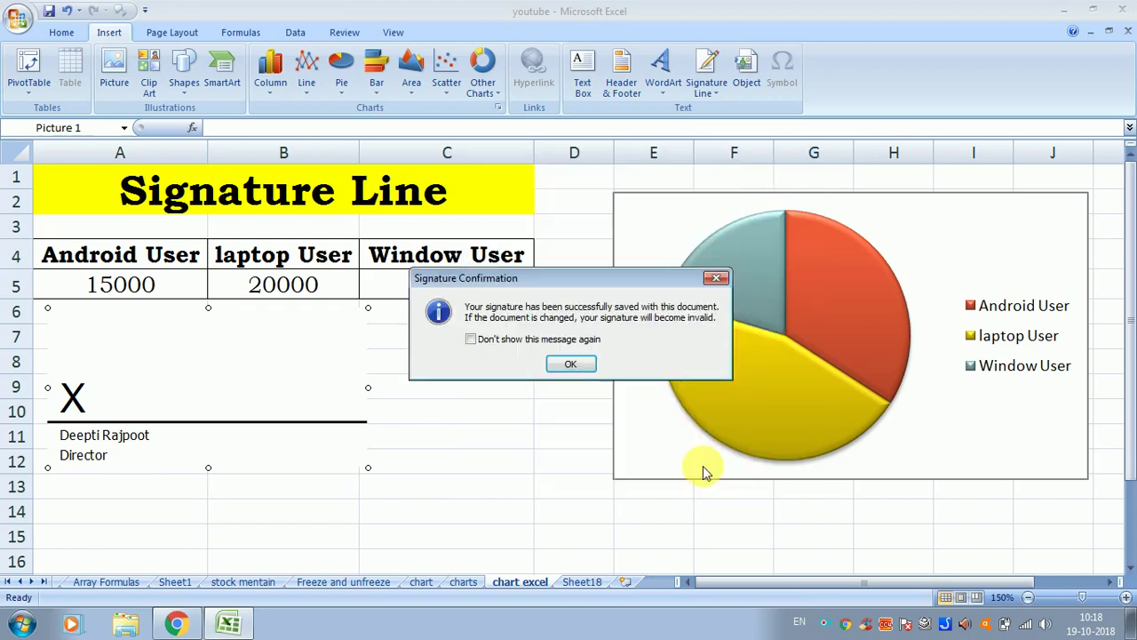
{"action": "left_click", "coordinate": [571, 365]}
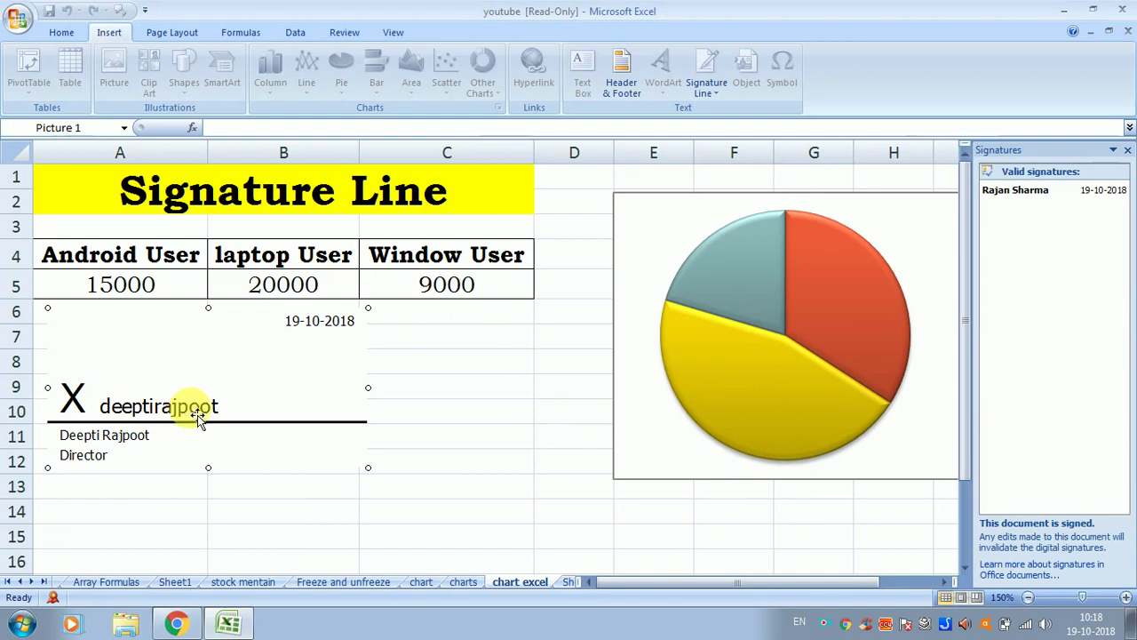
- Remove the listed signature from the Signatures pane and confirm the removal
{"action": "left_click", "coordinate": [1051, 191]}
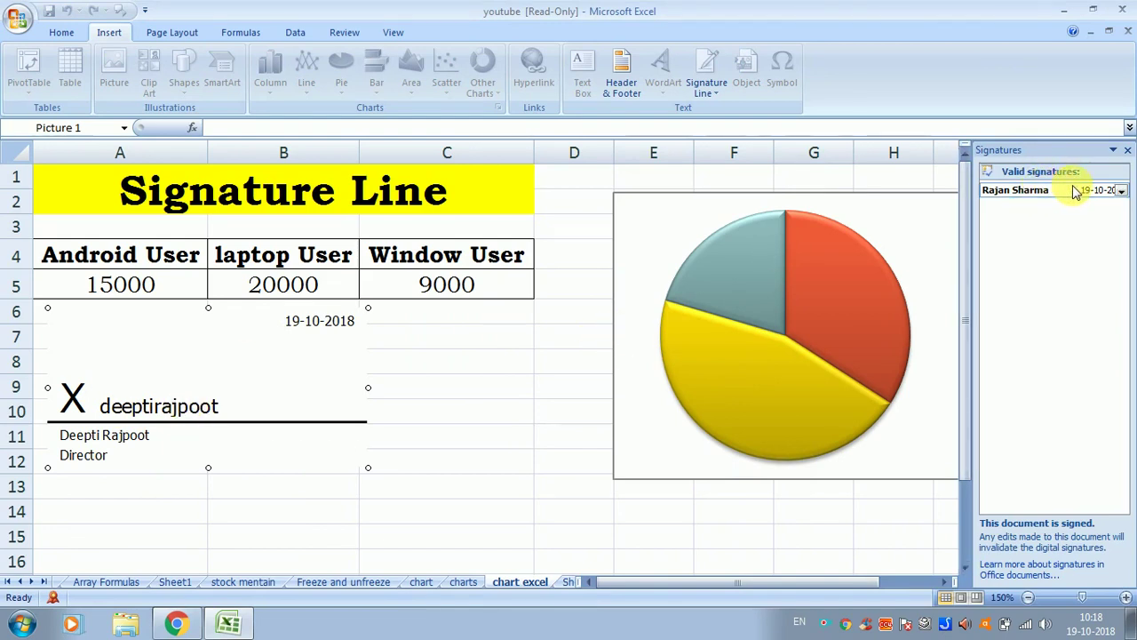
{"action": "left_click", "coordinate": [1122, 192]}
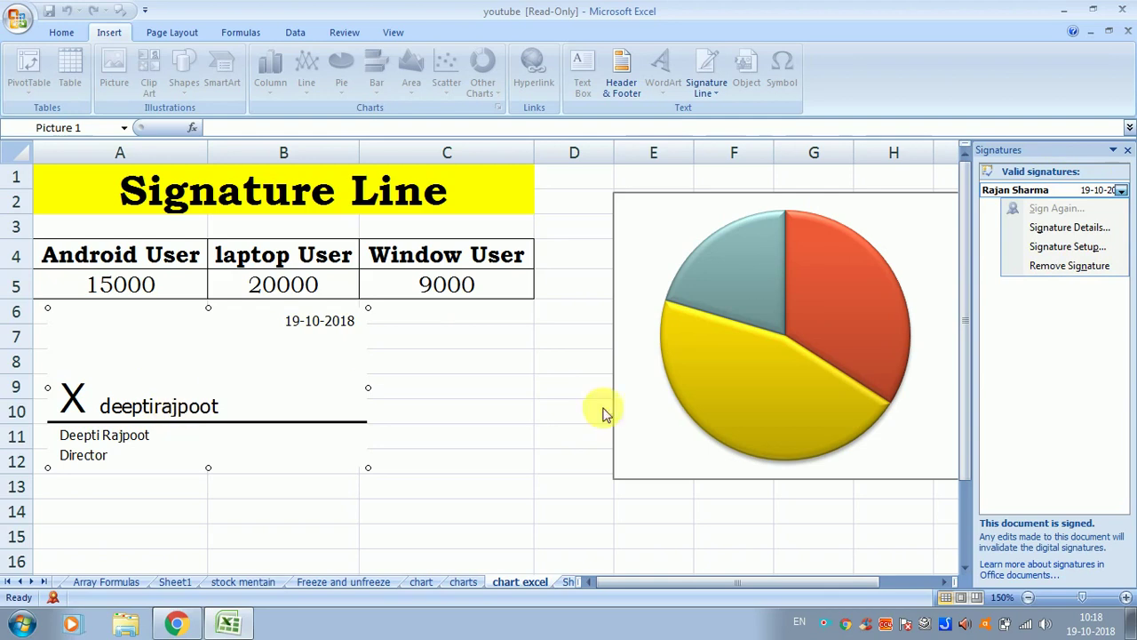
{"action": "left_click", "coordinate": [1044, 268]}
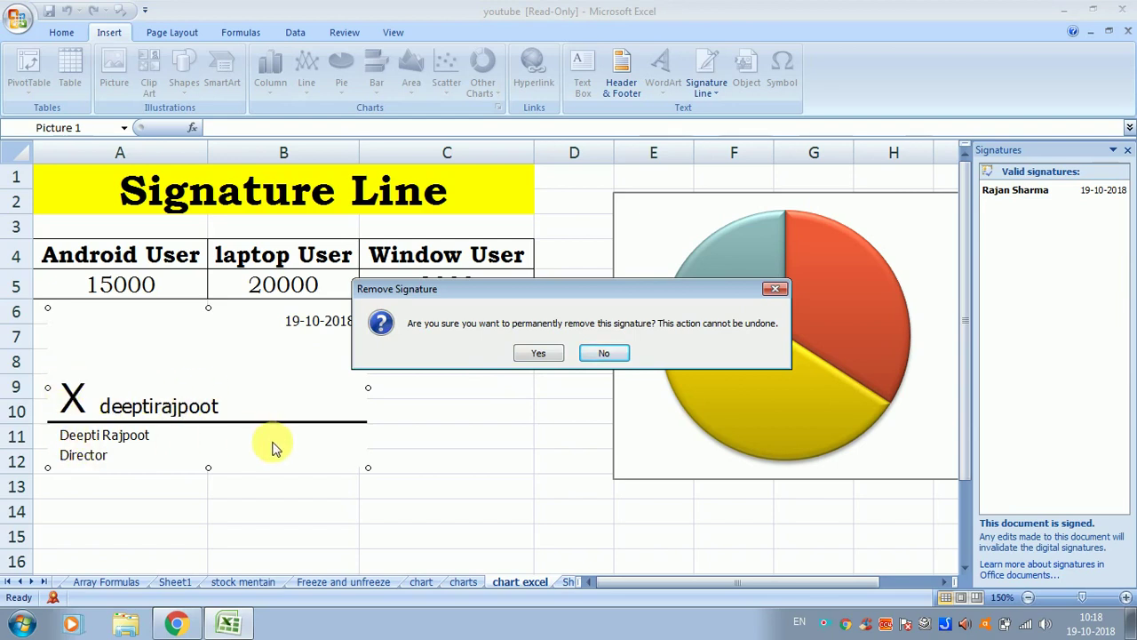
{"action": "left_click", "coordinate": [542, 353]}
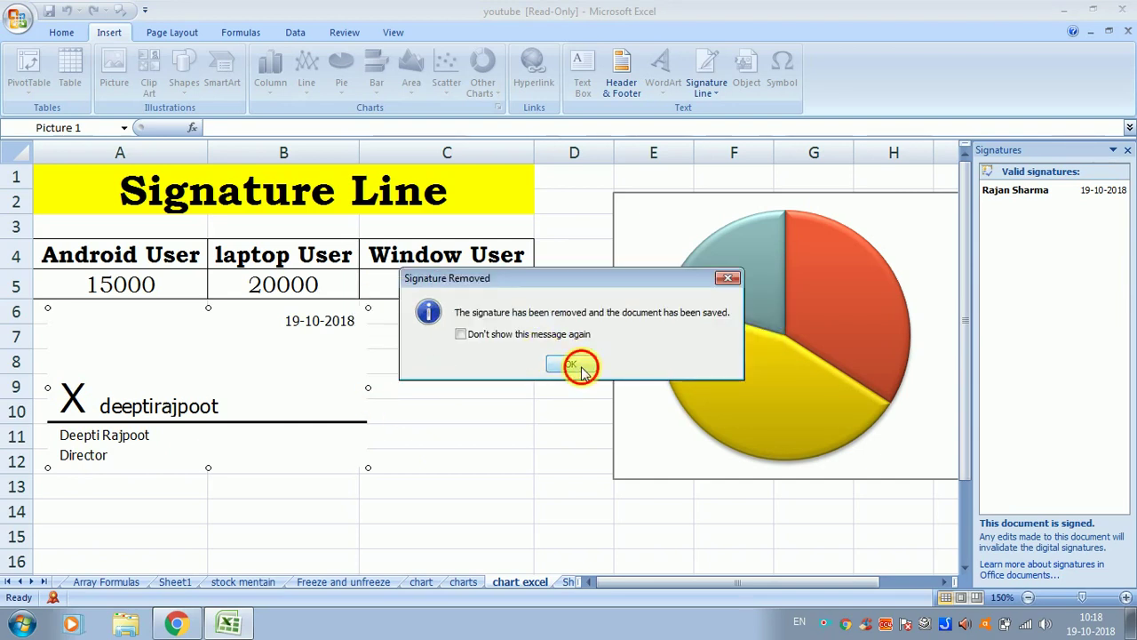
{"action": "left_click", "coordinate": [576, 366]}
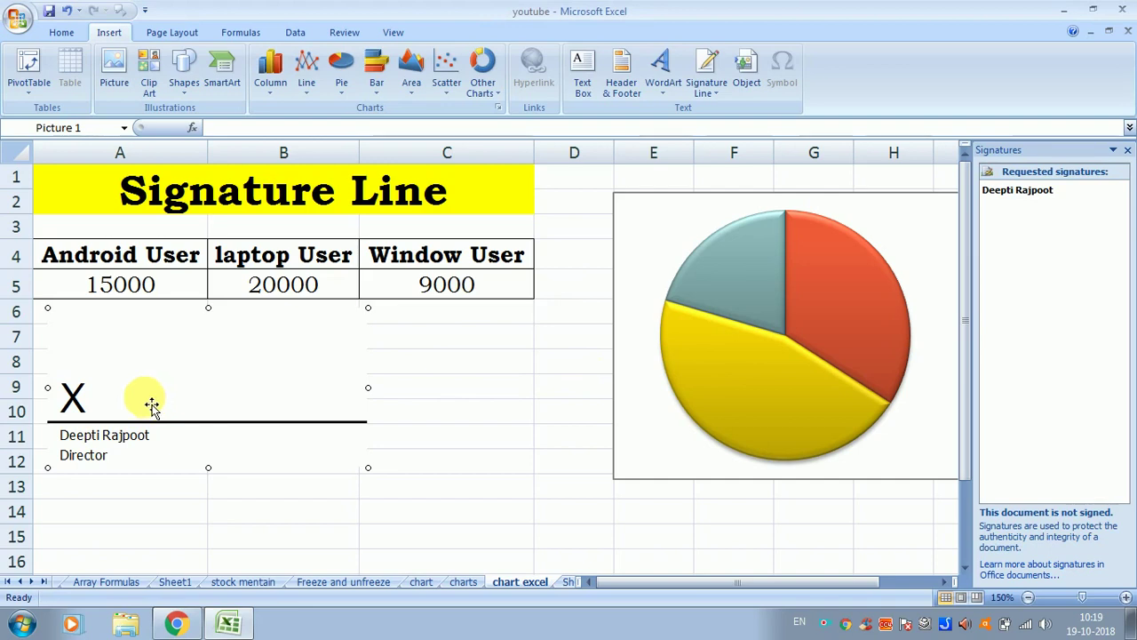
- Sign the signature line using the handwritten signature picture from the Downloads folder
{"action": "key", "text": "shift+F10"}
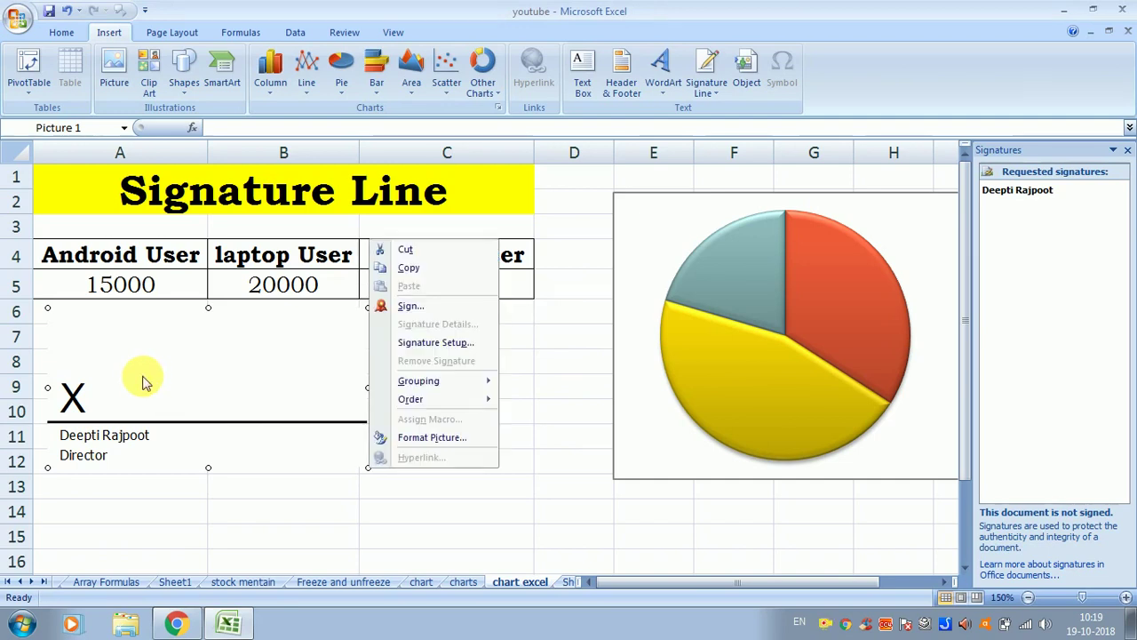
{"action": "left_click", "coordinate": [434, 310]}
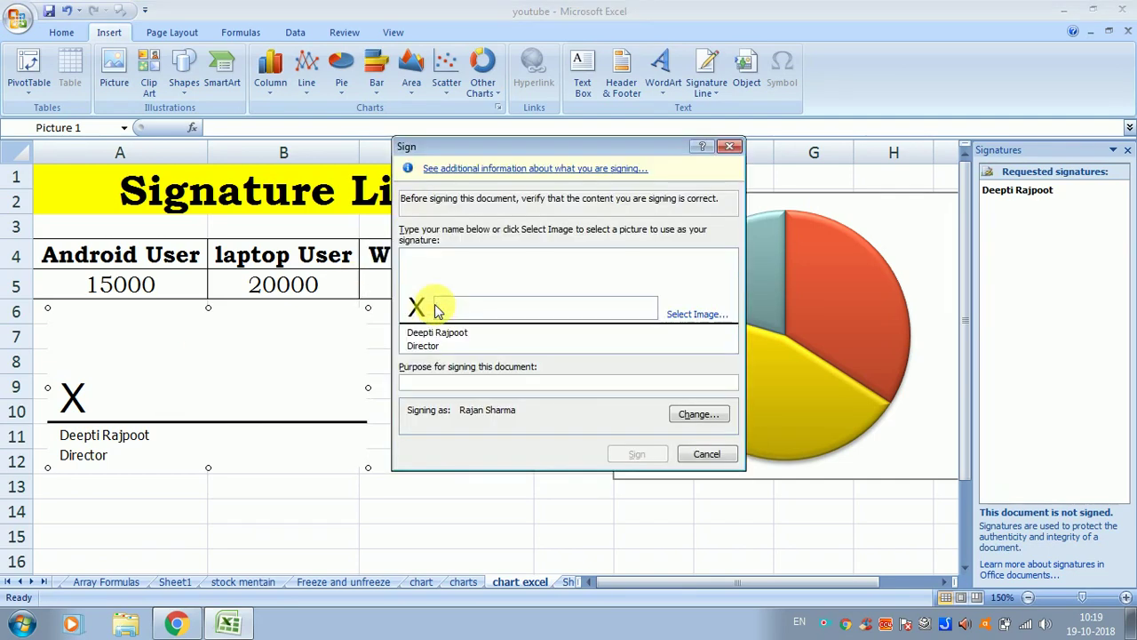
{"action": "left_click", "coordinate": [700, 315]}
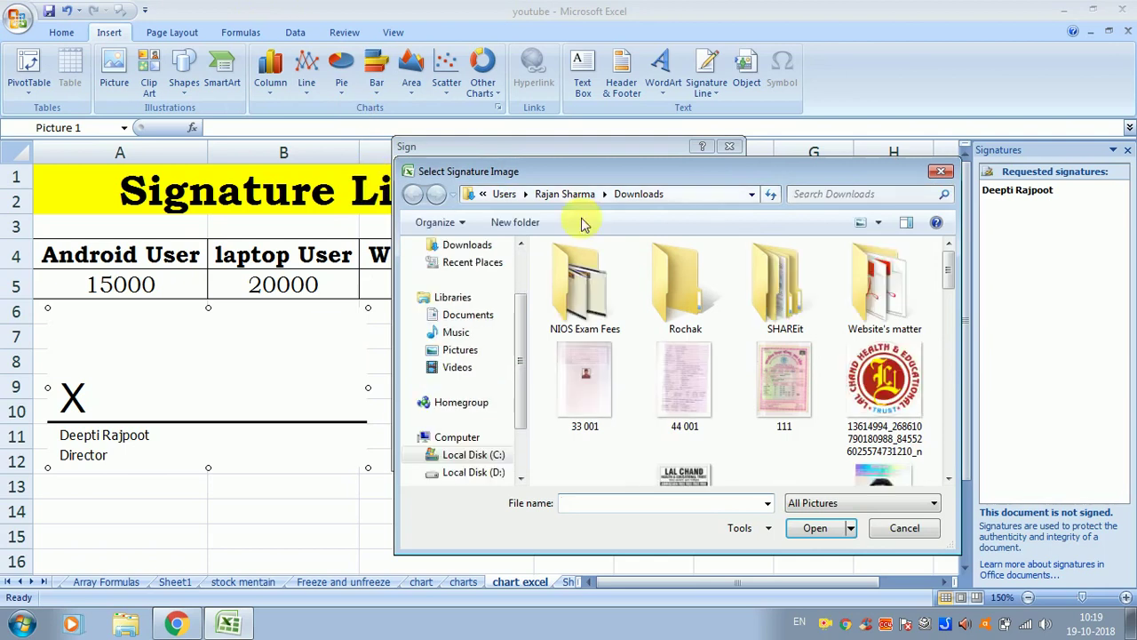
{"action": "left_click", "coordinate": [596, 377]}
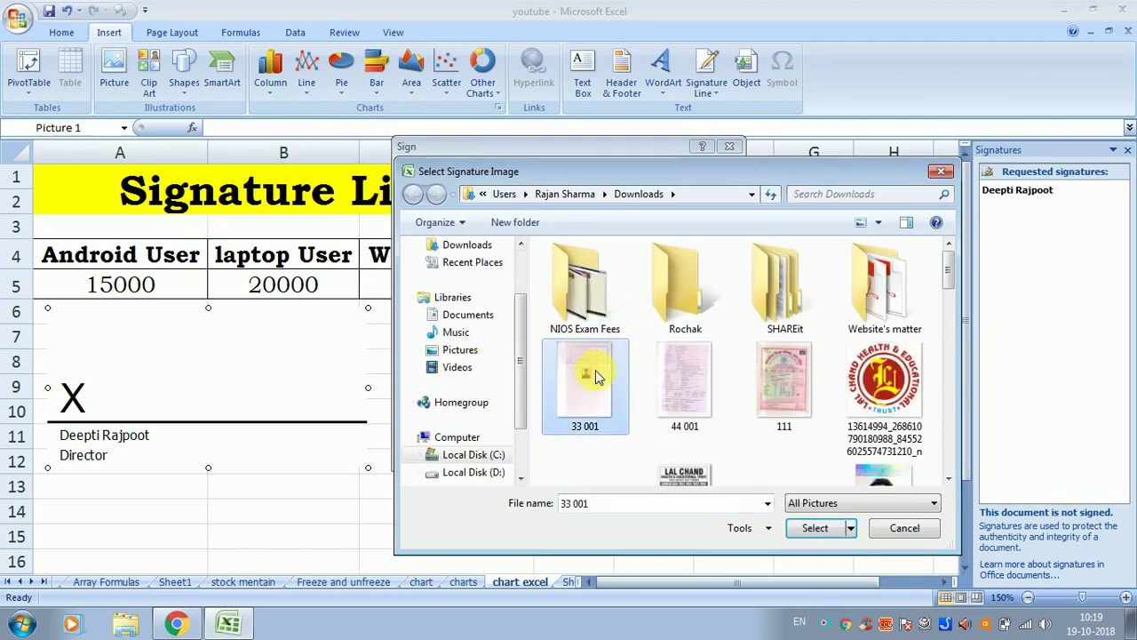
{"action": "key", "text": "Down"}
{"action": "key", "text": "Down"}
{"action": "key", "text": "Down"}
{"action": "key", "text": "Down"}
{"action": "key", "text": "Down"}
{"action": "key", "text": "Up"}
{"action": "key", "text": "Up"}
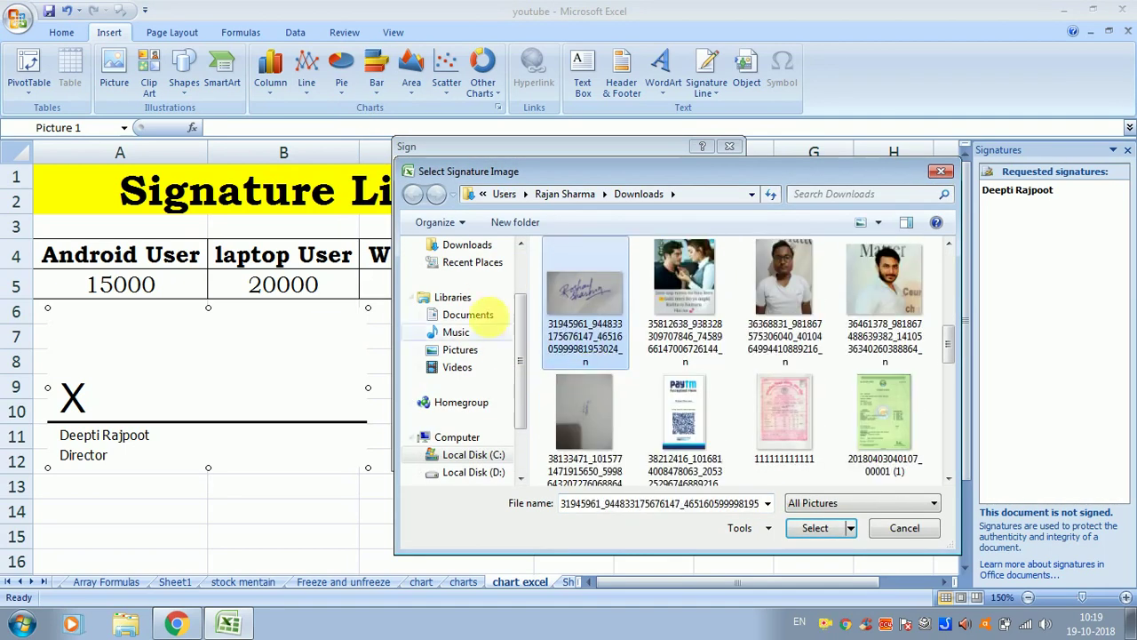
{"action": "left_click", "coordinate": [835, 527]}
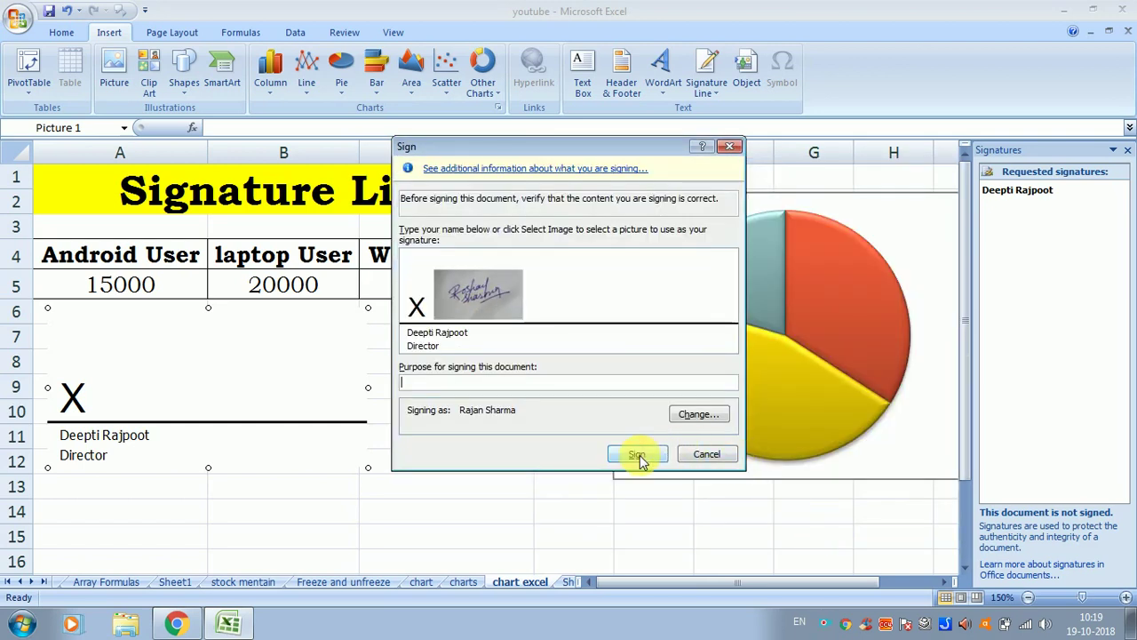
{"action": "left_click", "coordinate": [640, 455]}
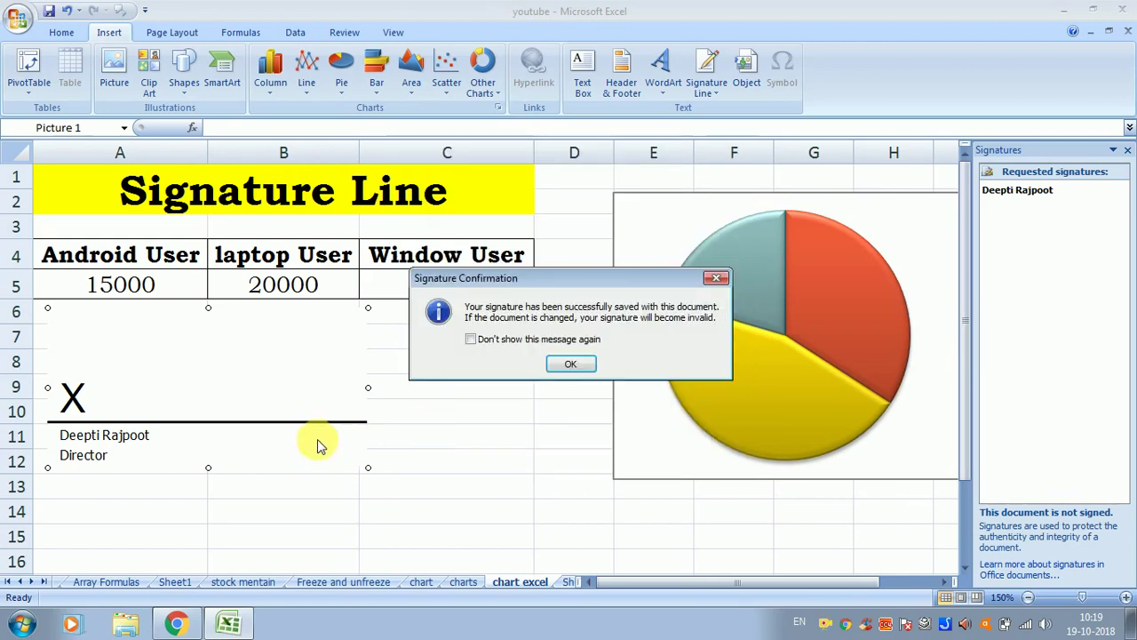
{"action": "left_click", "coordinate": [573, 364]}
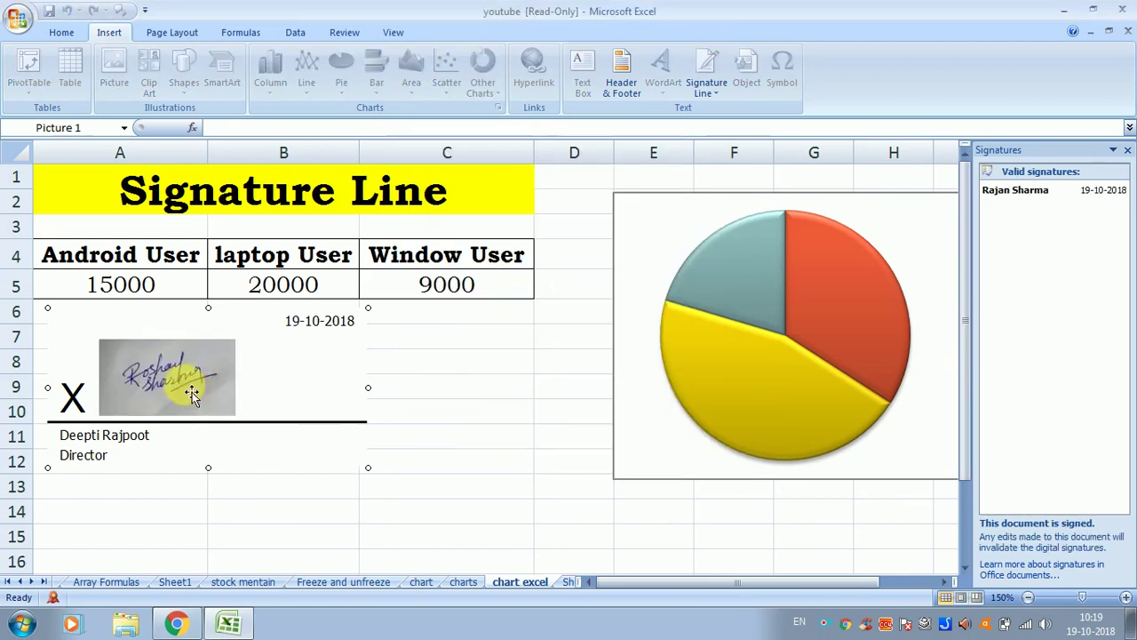
- Browse the Page Layout, Formulas, Data, Review and View ribbon tabs, ending back on Insert
{"action": "left_click", "coordinate": [469, 407]}
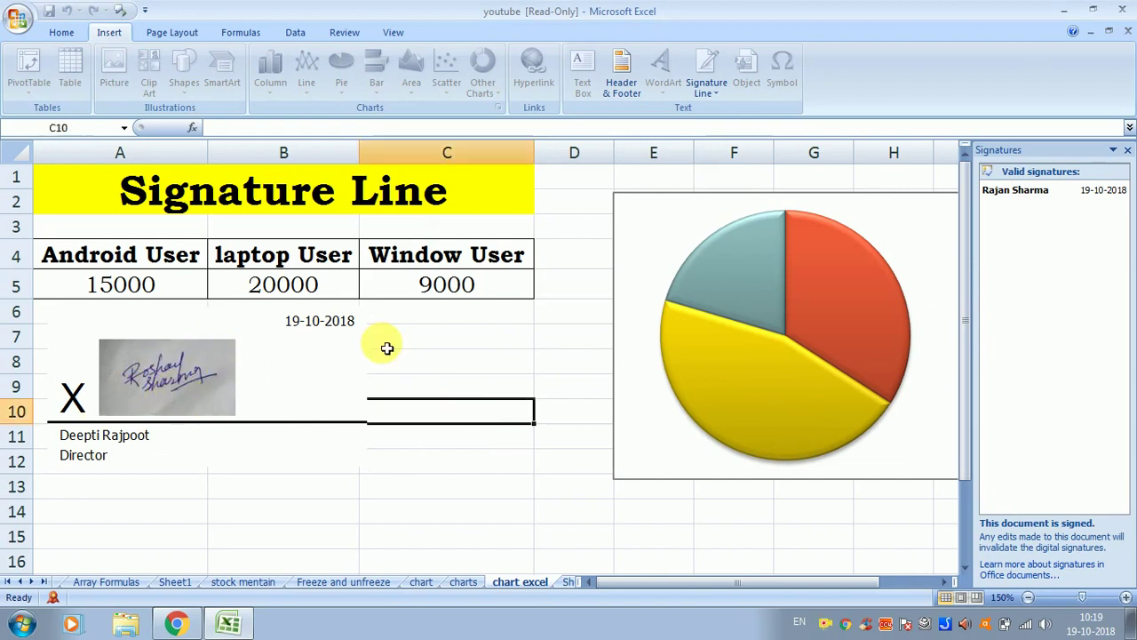
{"action": "left_click", "coordinate": [453, 361]}
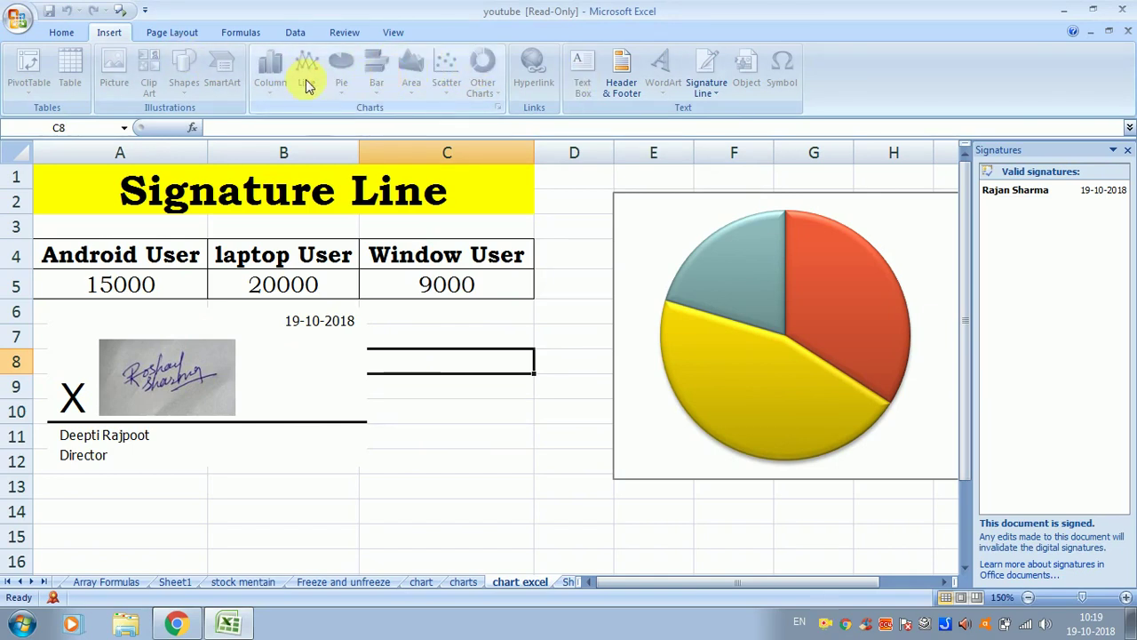
{"action": "left_click", "coordinate": [161, 40]}
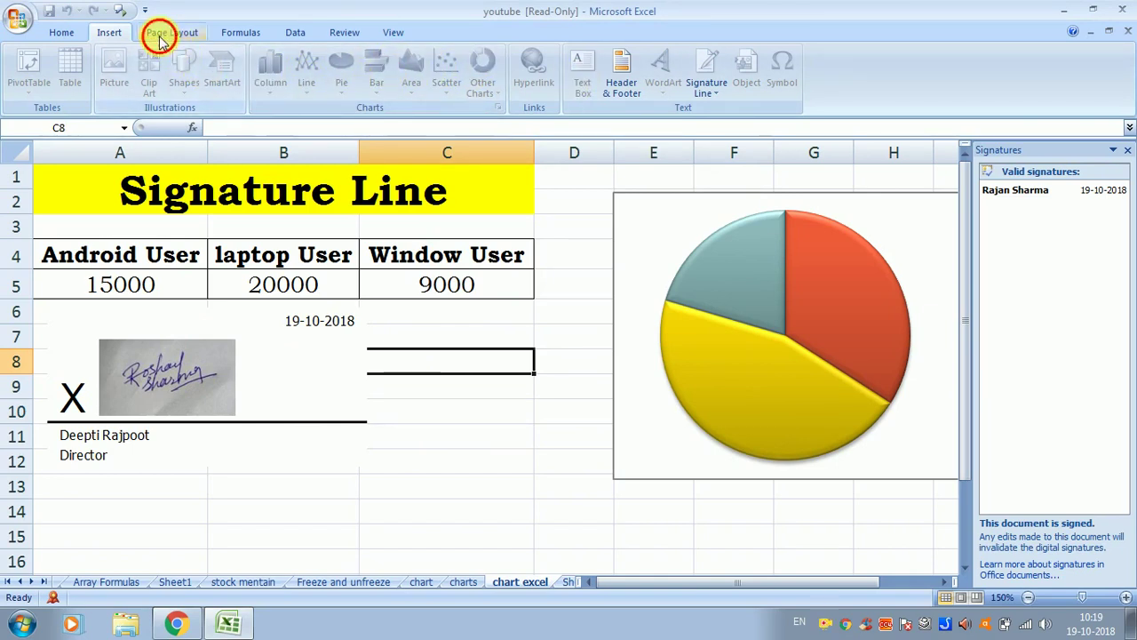
{"action": "left_click", "coordinate": [241, 32]}
{"action": "left_click", "coordinate": [296, 35]}
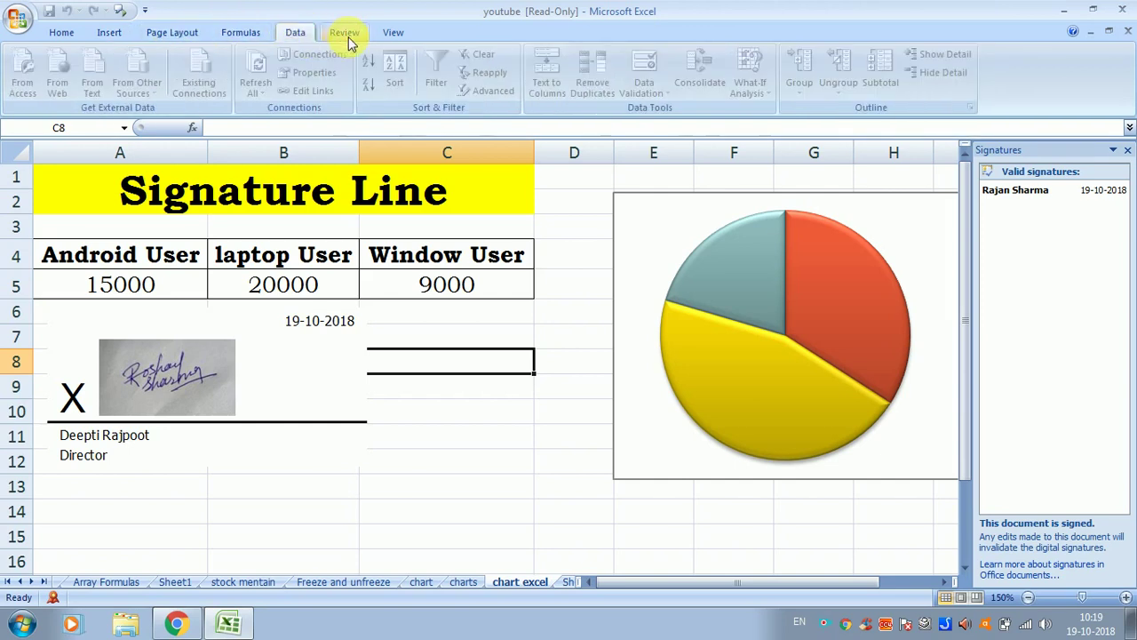
{"action": "left_click", "coordinate": [349, 37]}
{"action": "left_click", "coordinate": [382, 35]}
{"action": "left_click", "coordinate": [237, 36]}
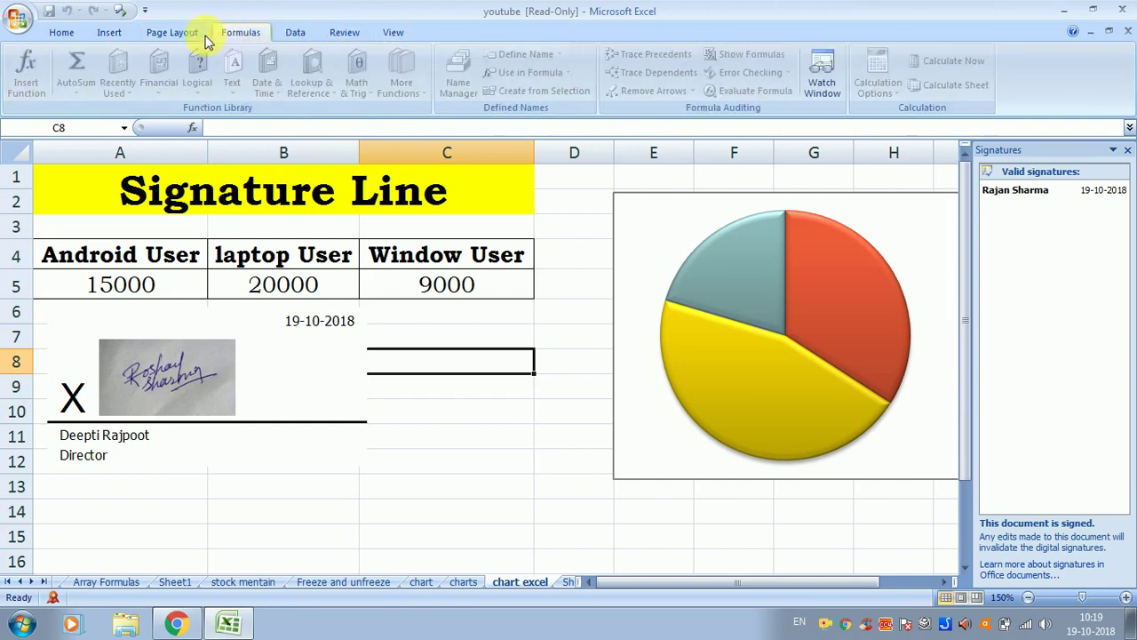
{"action": "left_click", "coordinate": [182, 36]}
{"action": "left_click", "coordinate": [106, 34]}
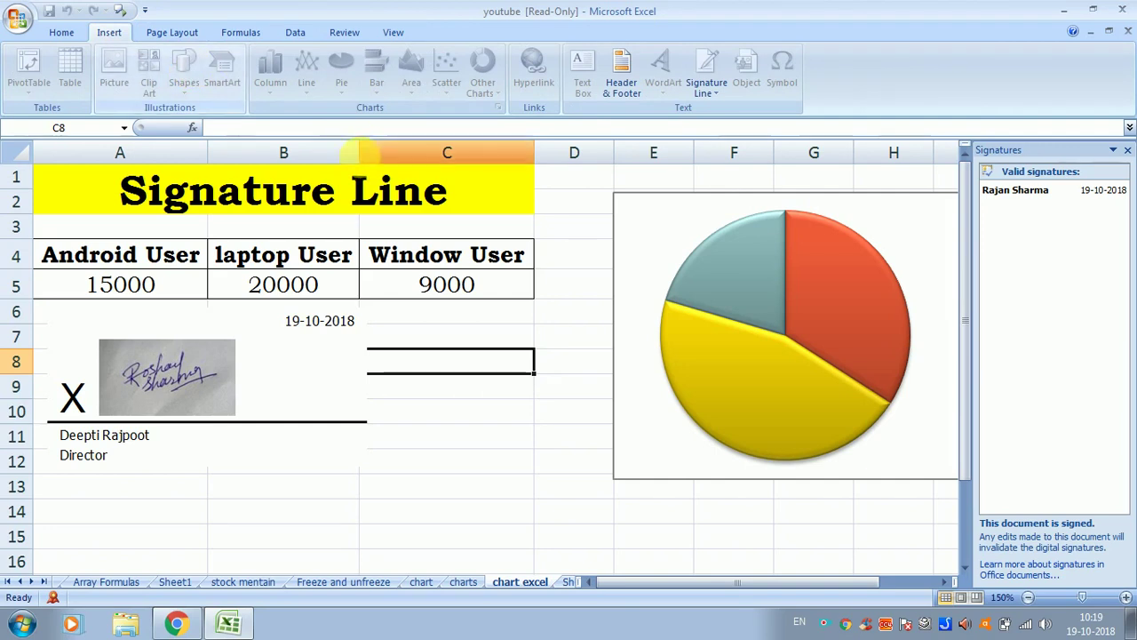
- Click through table cells A4 to C5 and empty cells below, briefly selecting the signature line
{"action": "left_click", "coordinate": [453, 287]}
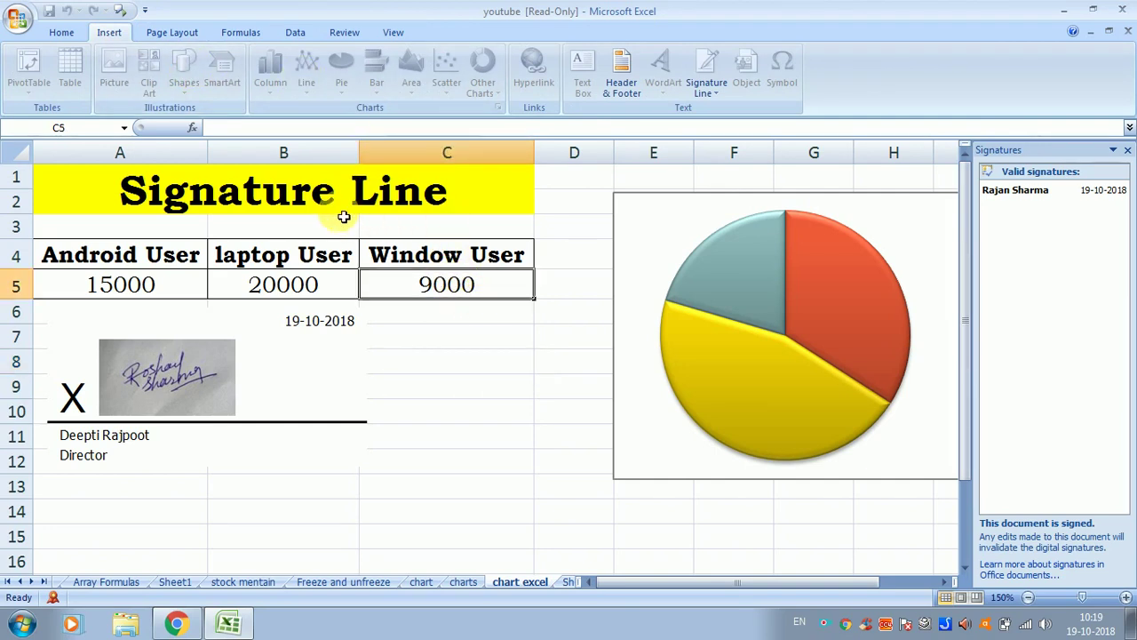
{"action": "left_click", "coordinate": [217, 271]}
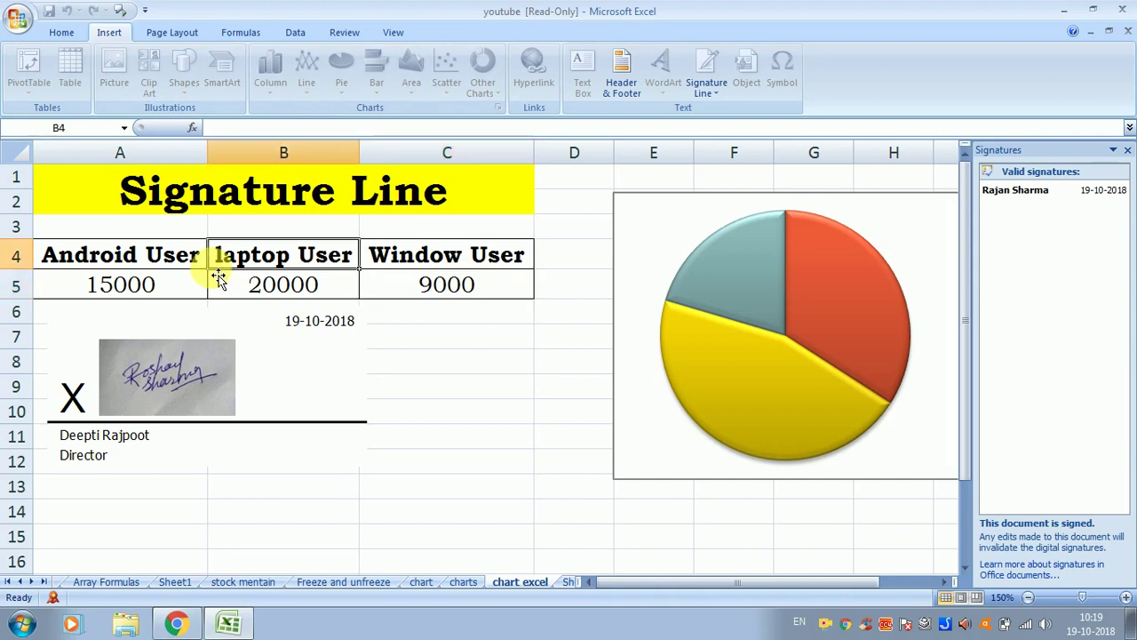
{"action": "left_click", "coordinate": [165, 281]}
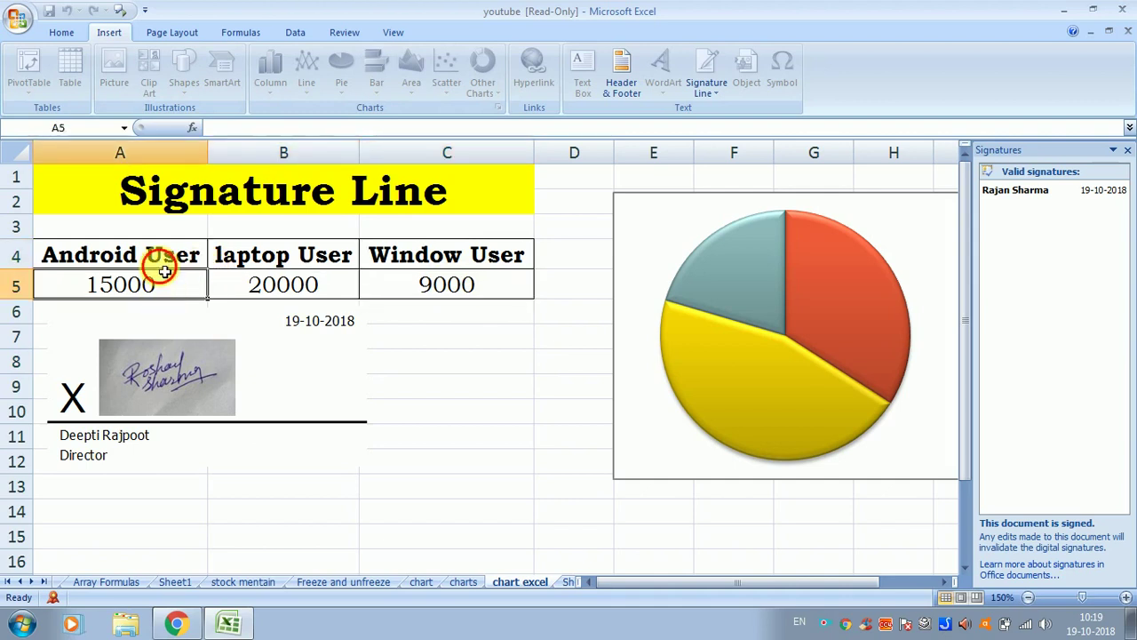
{"action": "left_click", "coordinate": [160, 258]}
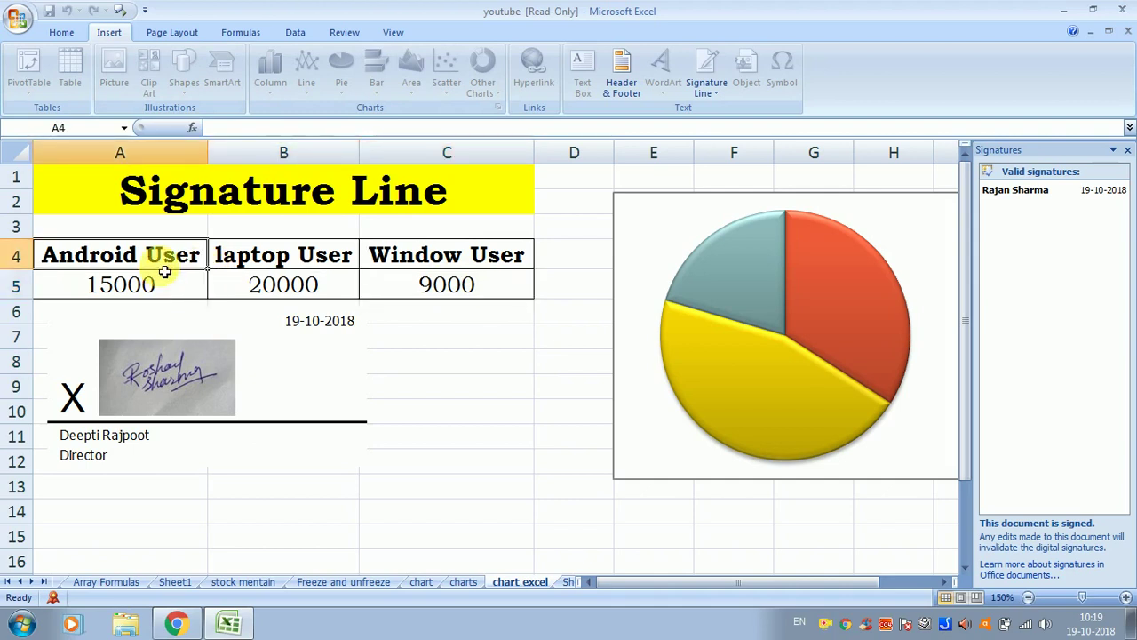
{"action": "left_click", "coordinate": [233, 256]}
{"action": "left_click", "coordinate": [267, 281]}
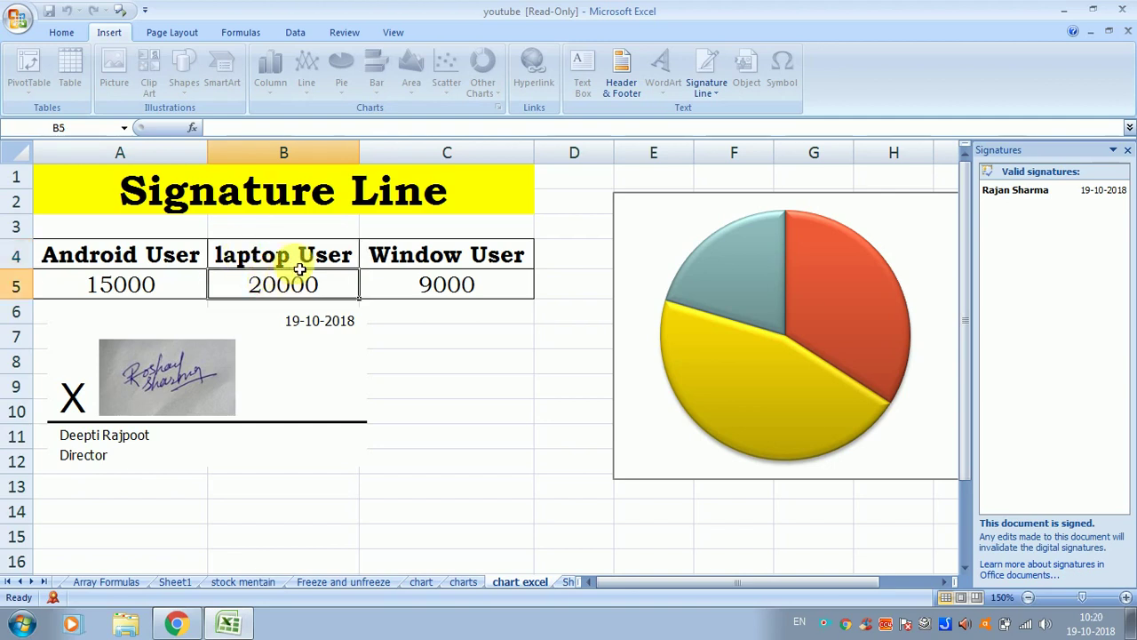
{"action": "left_click", "coordinate": [447, 255]}
{"action": "left_click", "coordinate": [411, 384]}
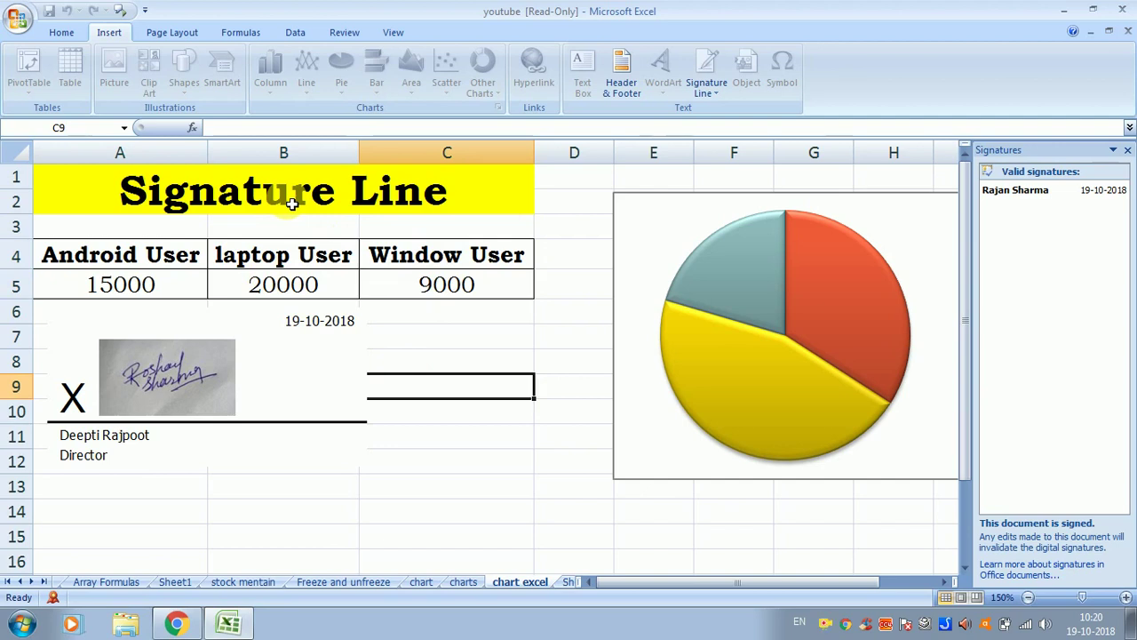
{"action": "left_click", "coordinate": [374, 318]}
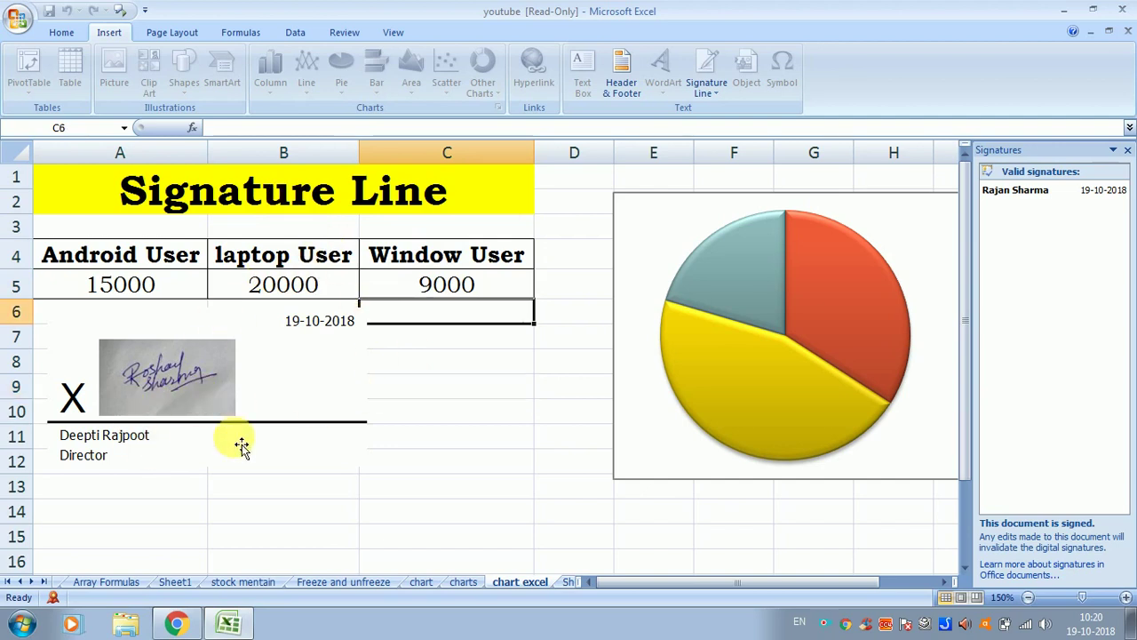
{"action": "left_click", "coordinate": [231, 381]}
{"action": "left_click", "coordinate": [510, 385]}
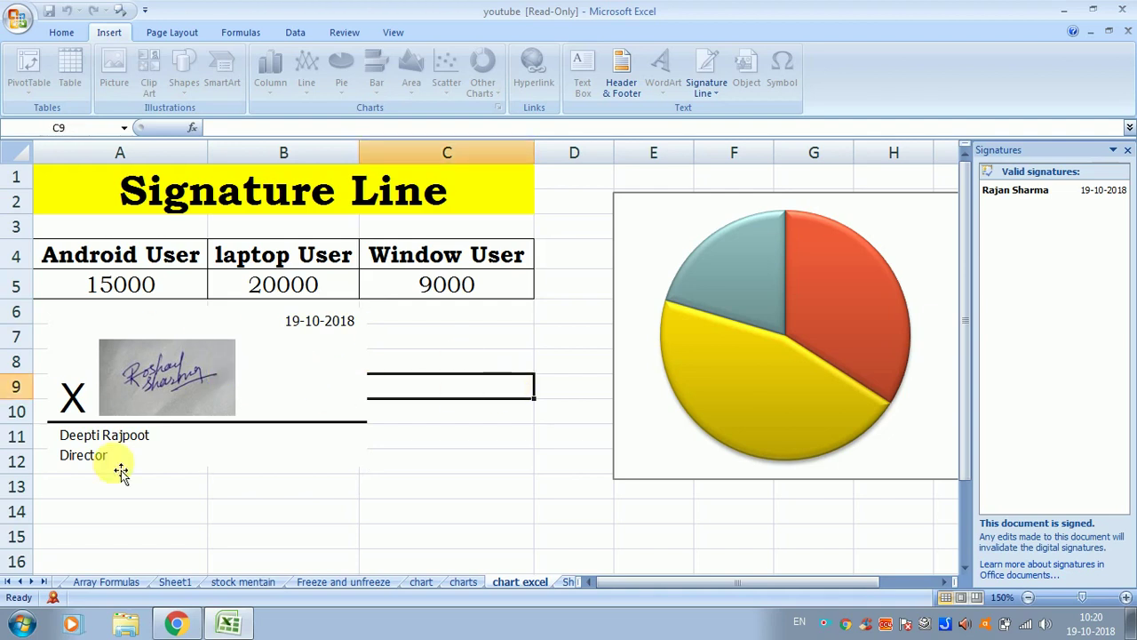
{"action": "left_click", "coordinate": [346, 389]}
{"action": "left_click", "coordinate": [454, 300]}
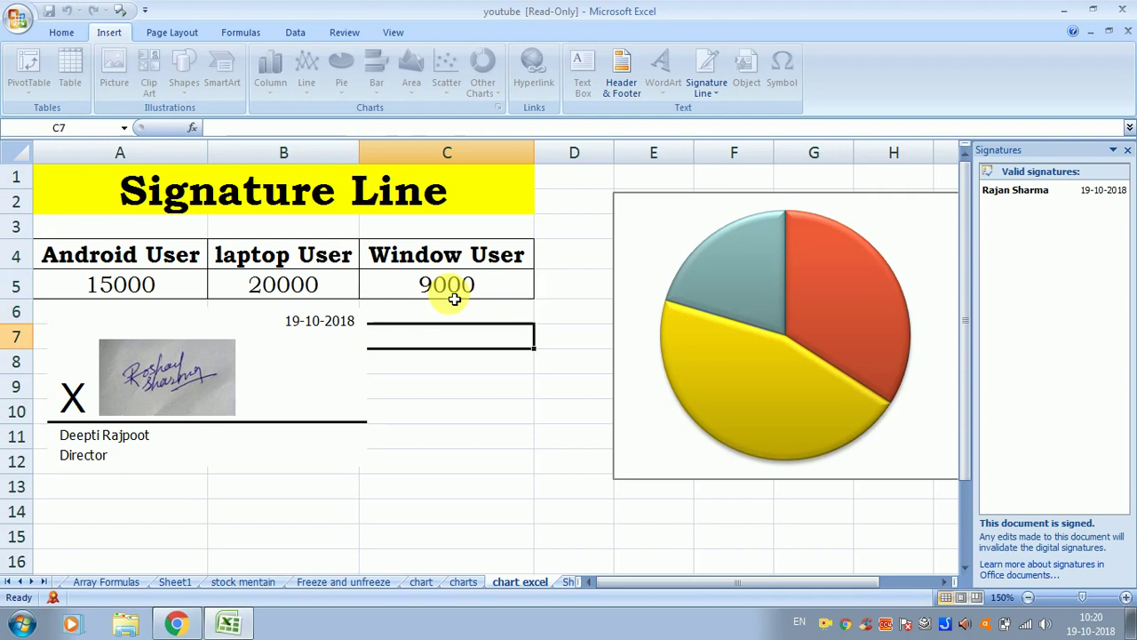
{"action": "left_click", "coordinate": [455, 296]}
{"action": "left_click", "coordinate": [455, 440]}
- Select the signature line and remove its picture signature via the Signatures pane
{"action": "left_click", "coordinate": [218, 433]}
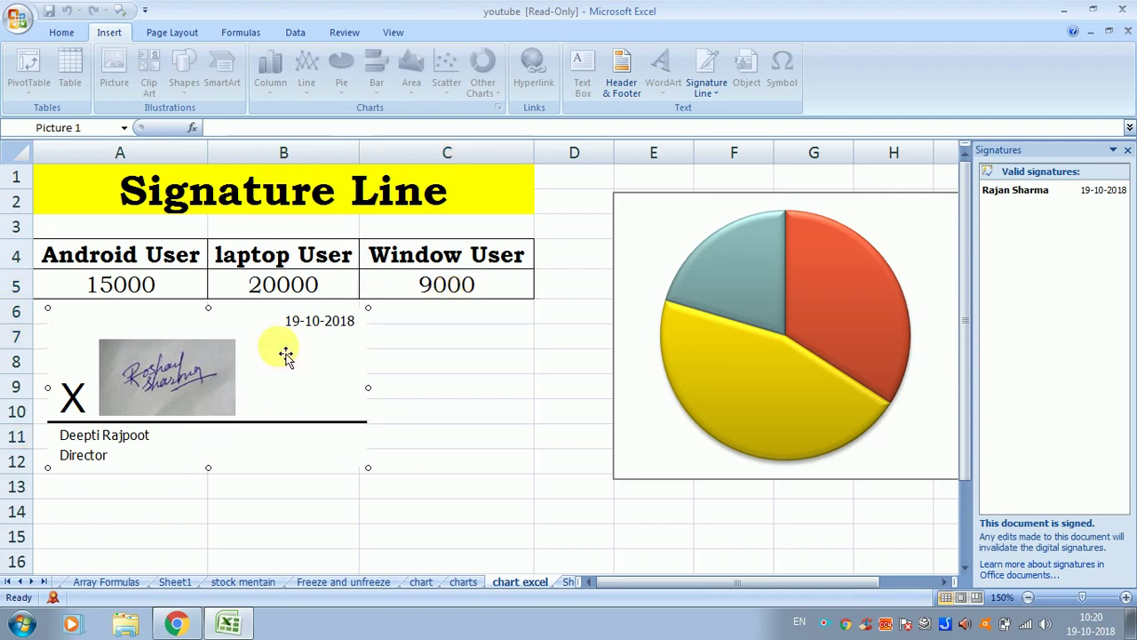
{"action": "left_click", "coordinate": [1121, 190]}
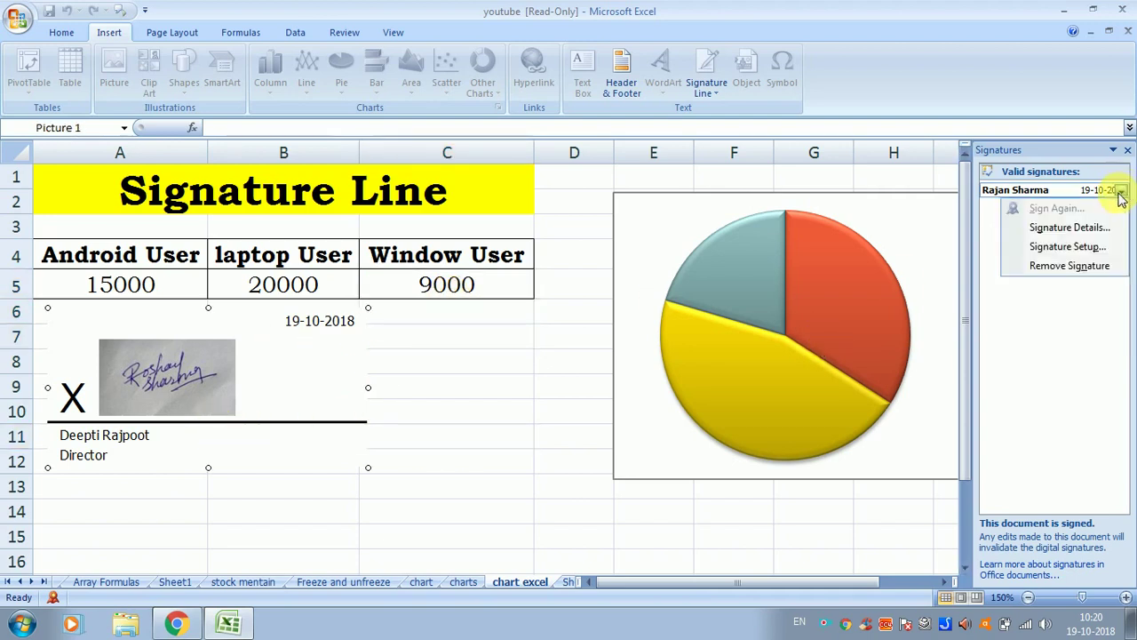
{"action": "left_click", "coordinate": [1084, 266]}
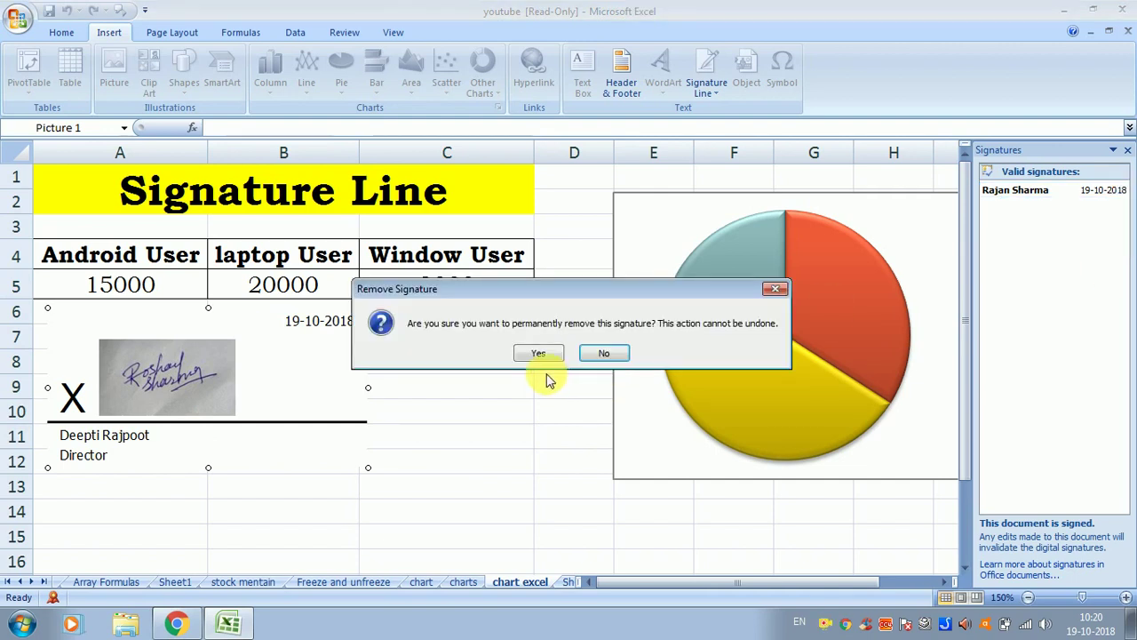
{"action": "left_click", "coordinate": [548, 355]}
{"action": "left_click", "coordinate": [574, 356]}
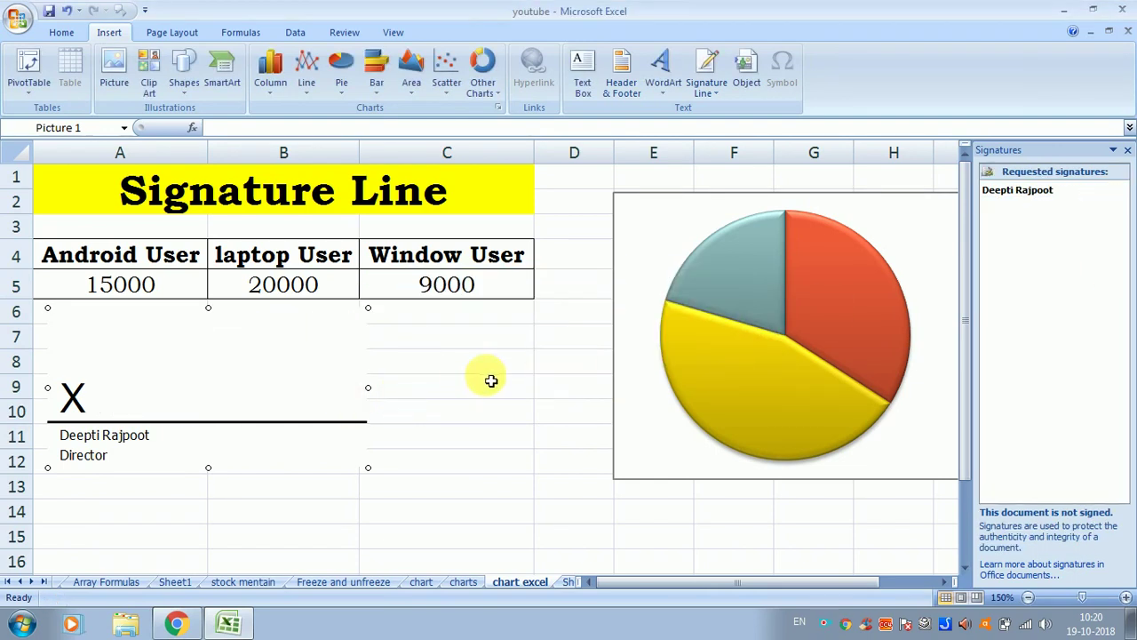
- Enter 16000 as the Window User value in C5, then switch to the browser
{"action": "left_click", "coordinate": [458, 290]}
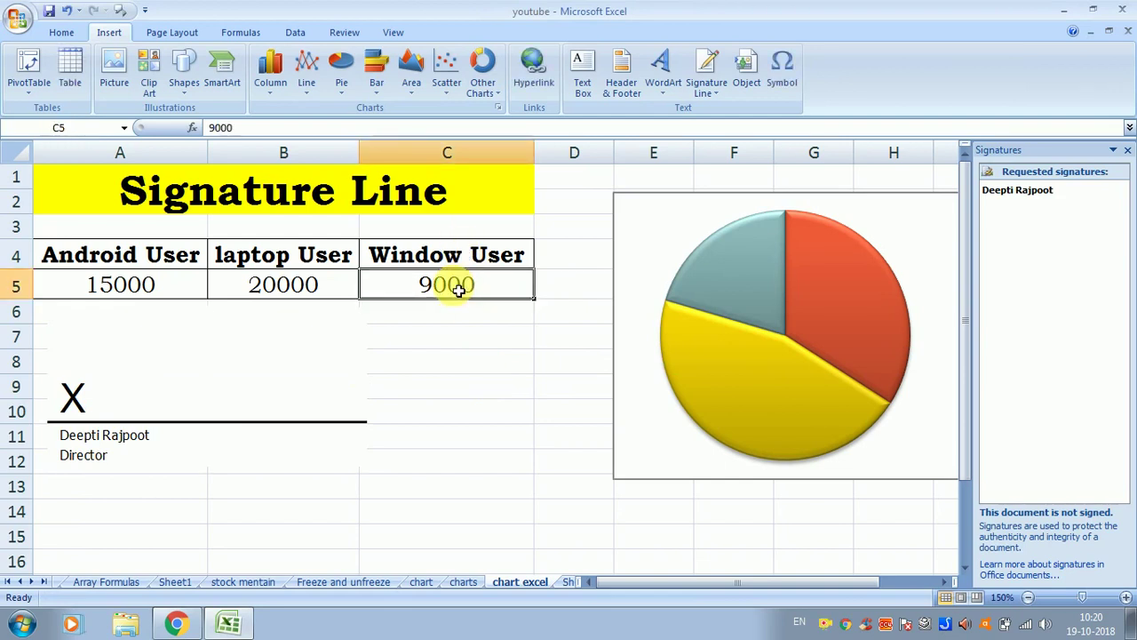
{"action": "type", "text": "16000"}
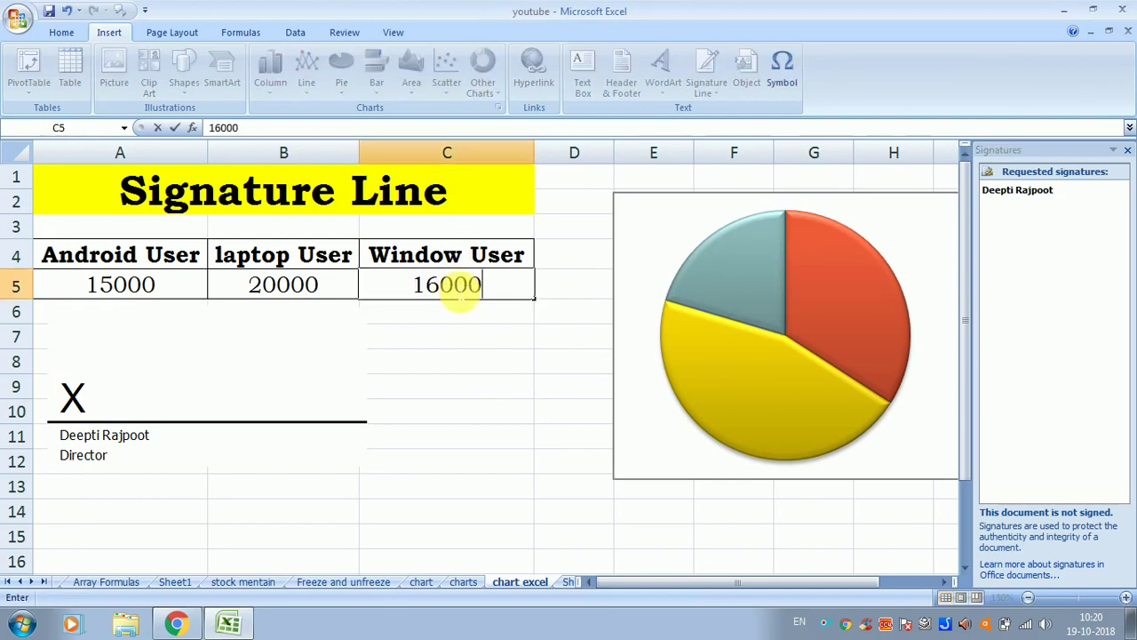
{"action": "key", "text": "Return"}
{"action": "left_click", "coordinate": [450, 284]}
{"action": "left_click", "coordinate": [422, 414]}
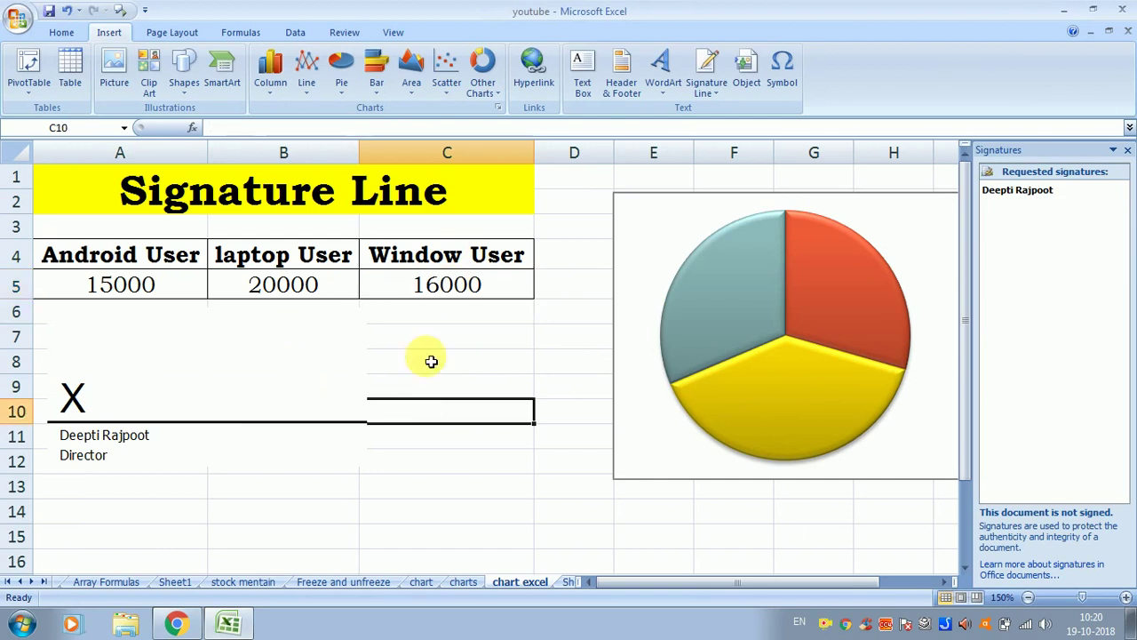
{"action": "left_click", "coordinate": [489, 343]}
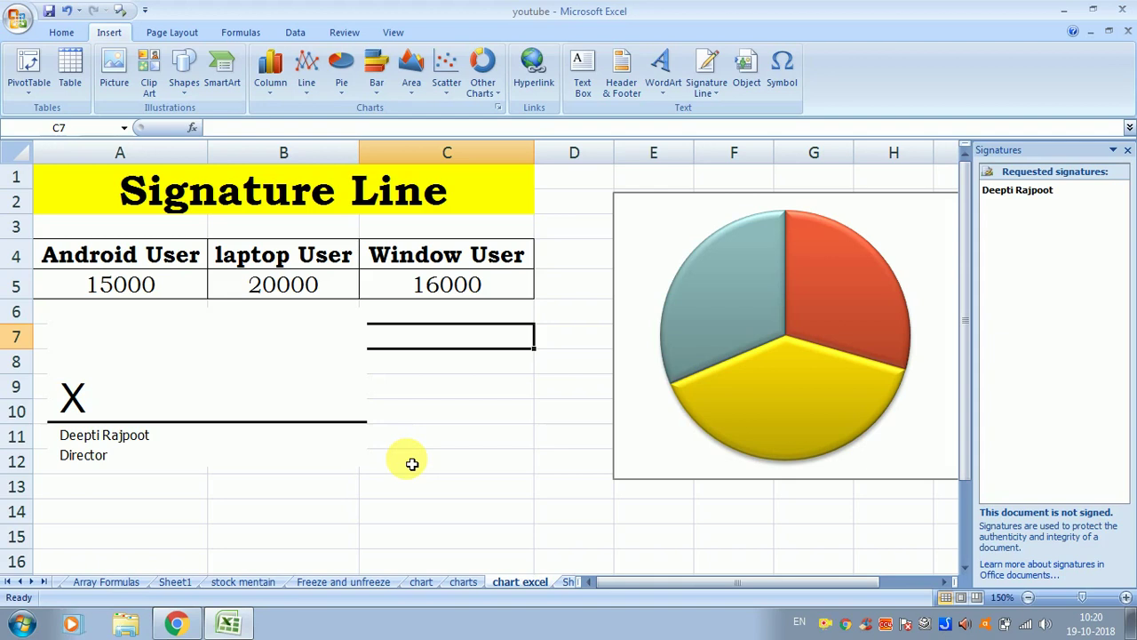
{"action": "left_click", "coordinate": [177, 623]}
- Play the YouTube tutorial on building a speedometer chart in Excel and browse its watch page
{"action": "left_click", "coordinate": [567, 505]}
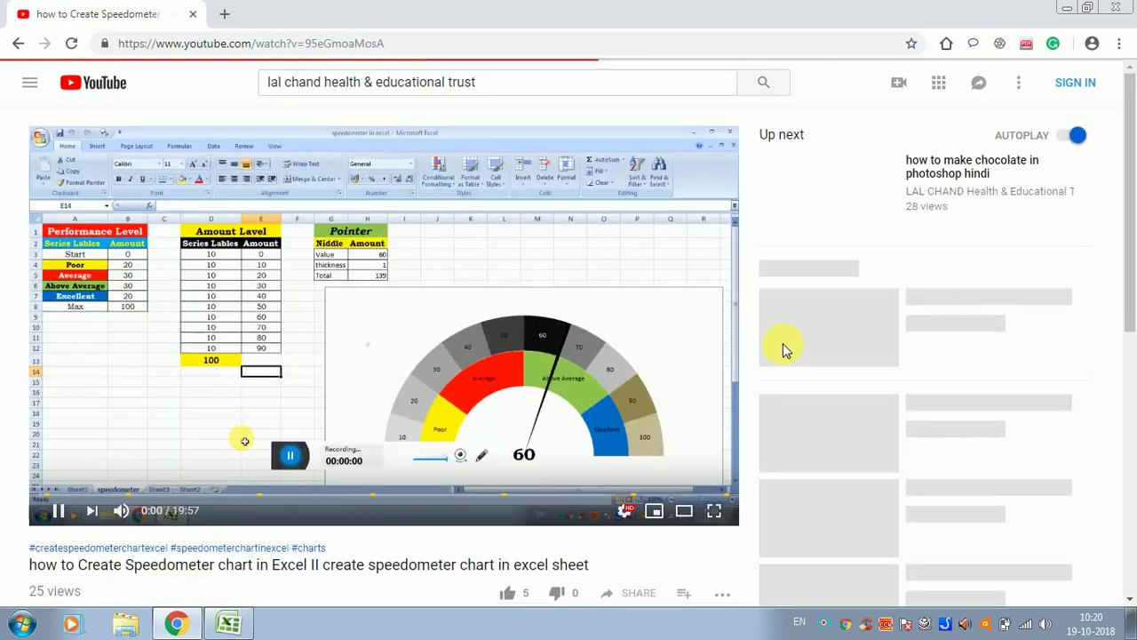
{"action": "left_click_drag", "start_coordinate": [1127, 151], "coordinate": [1127, 182]}
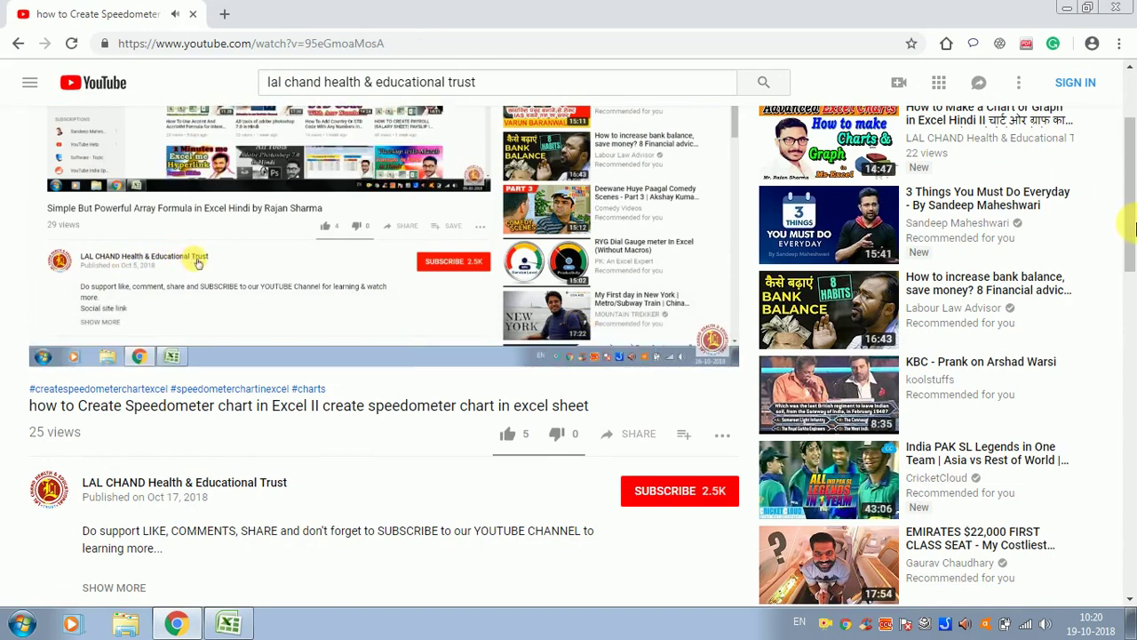
{"action": "scroll", "coordinate": [1134, 229], "scroll_direction": "down", "scroll_amount": 2}
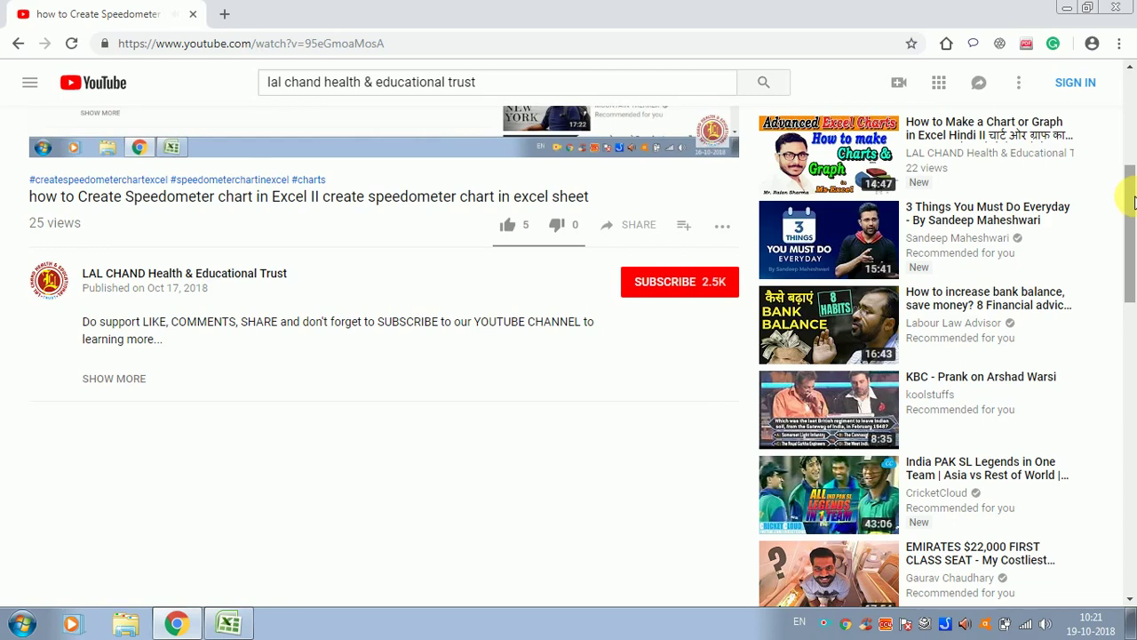
{"action": "scroll", "coordinate": [1134, 207], "scroll_direction": "up", "scroll_amount": 2}
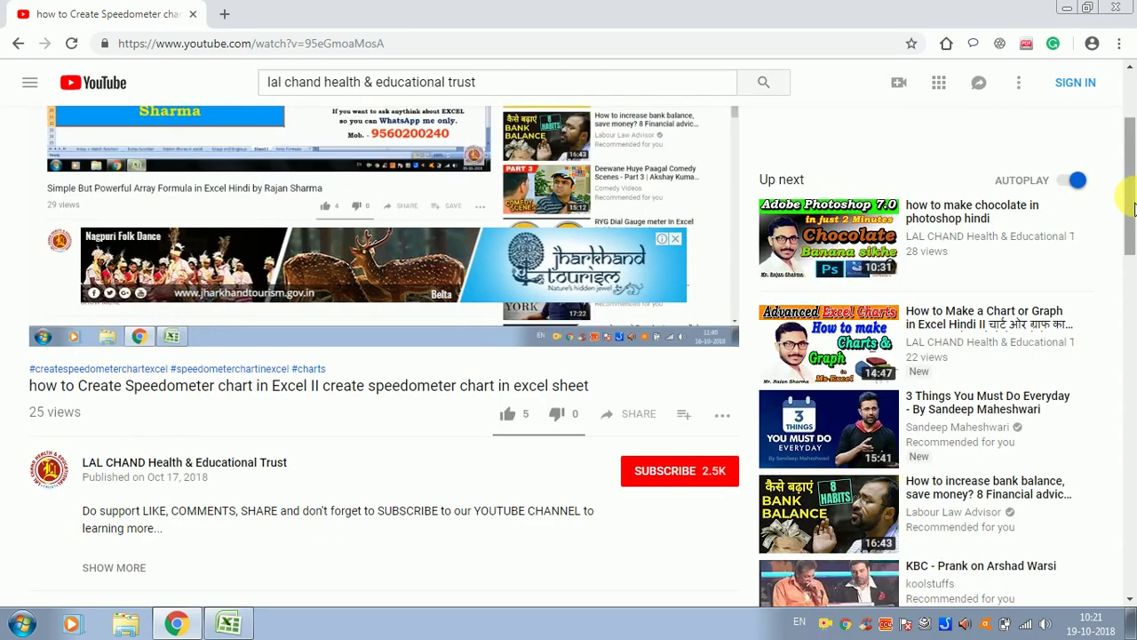